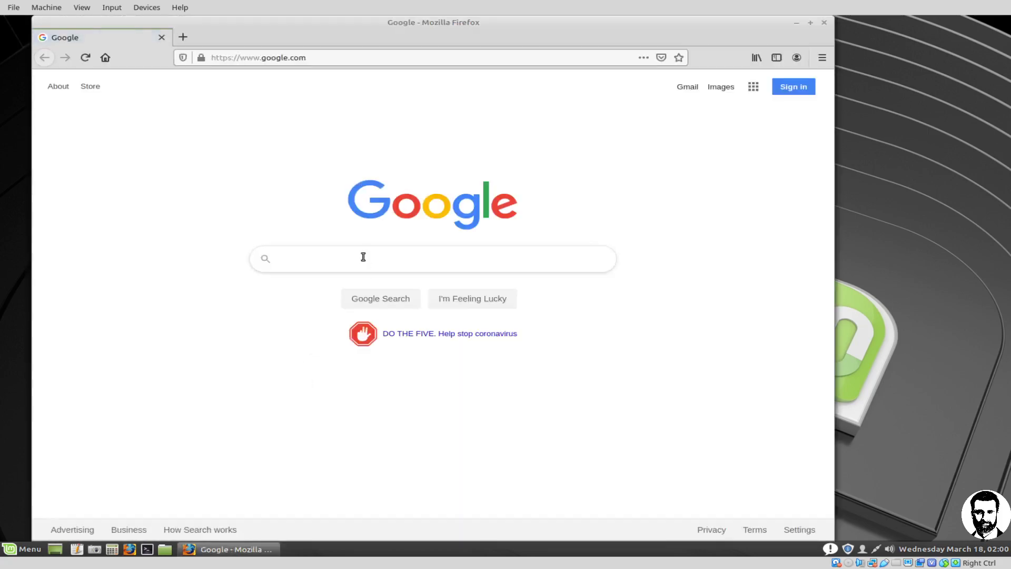
Search Google for 'folding at home download' and open the Folding@home Start Folding result
{"action": "left_click", "coordinate": [363, 257]}
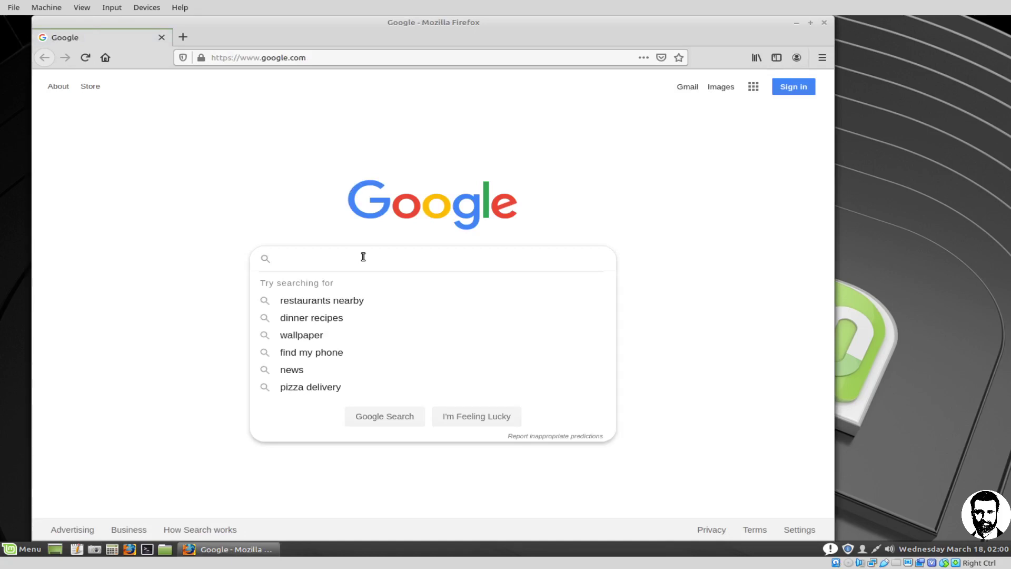
{"action": "type", "text": "folding at home "}
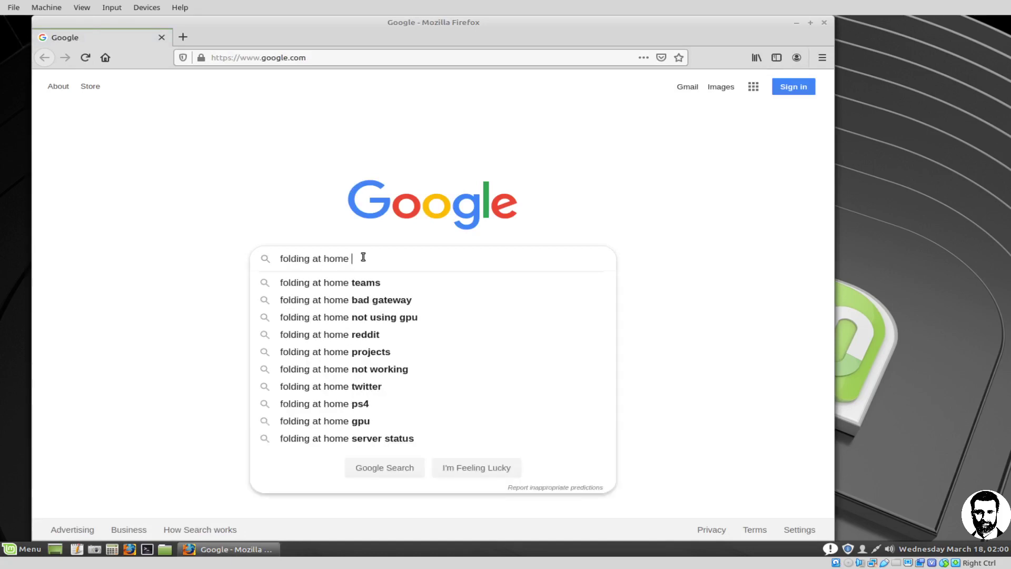
{"action": "type", "text": "download"}
{"action": "key", "text": "Return"}
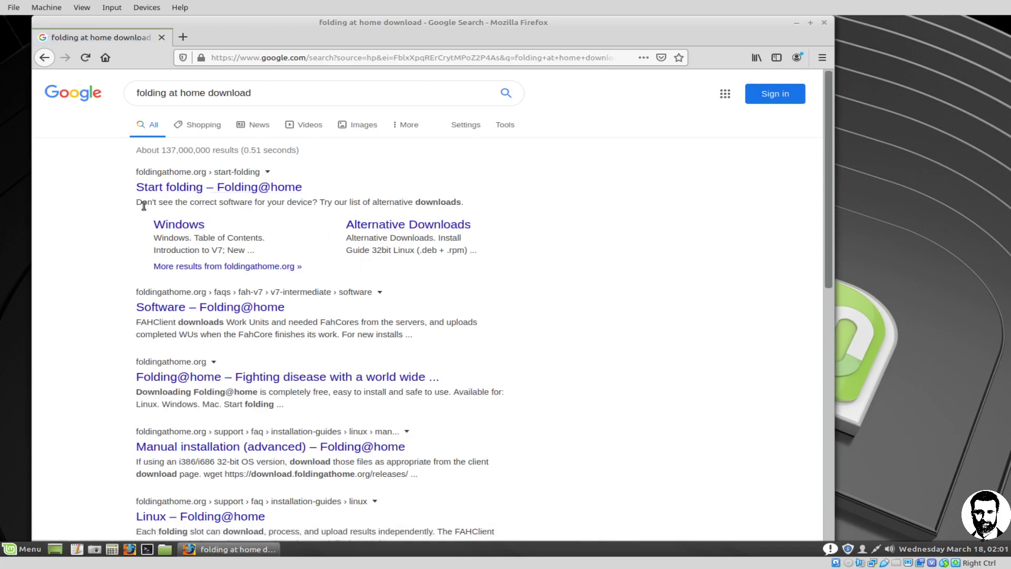
{"action": "left_click", "coordinate": [171, 187]}
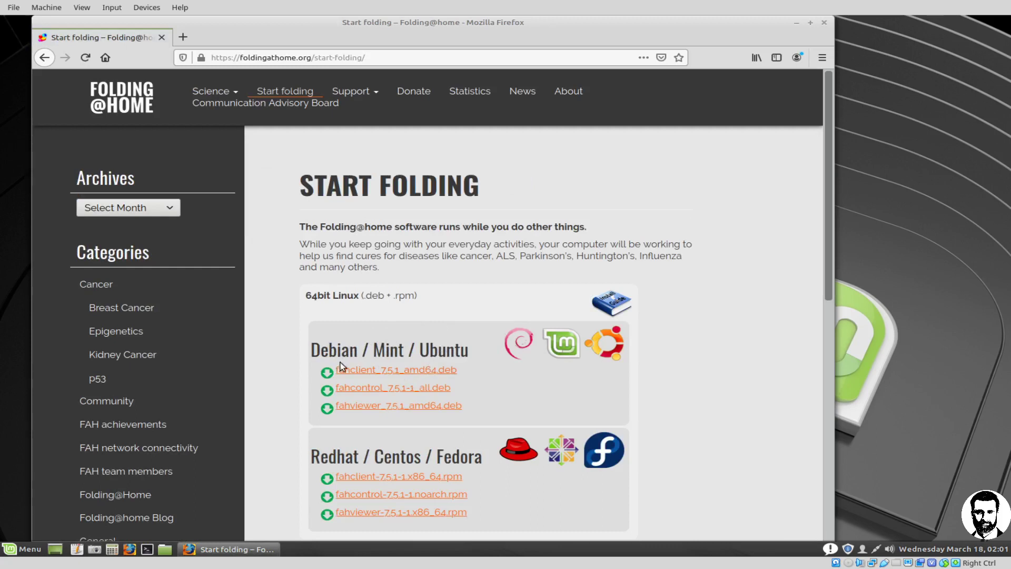
Download fahclient_7.5.1_amd64.deb from the Debian / Mint / Ubuntu package list
{"action": "left_click", "coordinate": [388, 371]}
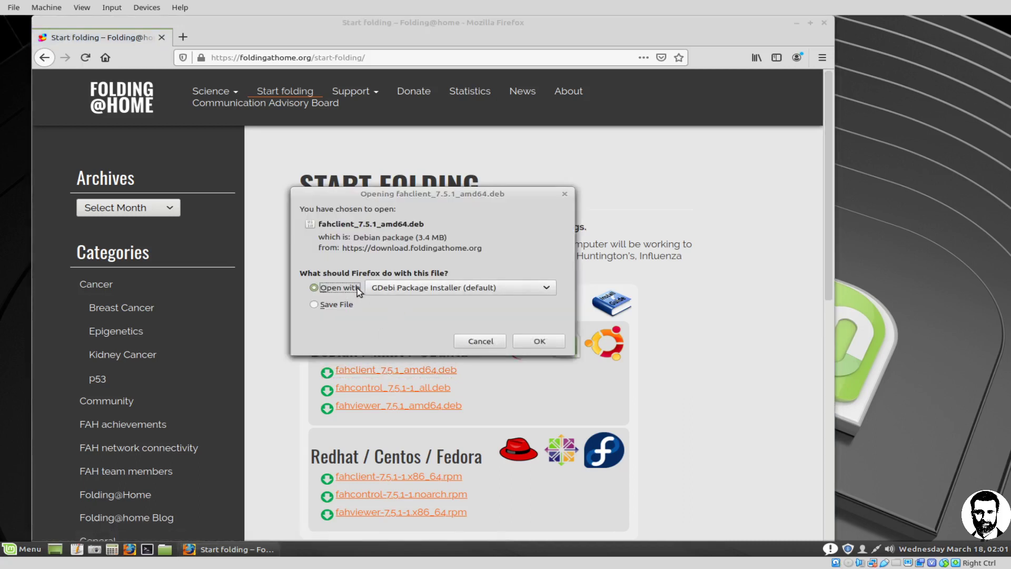
Open fahclient in GDebi, install it with administrator authentication, and show the detailed output
{"action": "left_click", "coordinate": [539, 341]}
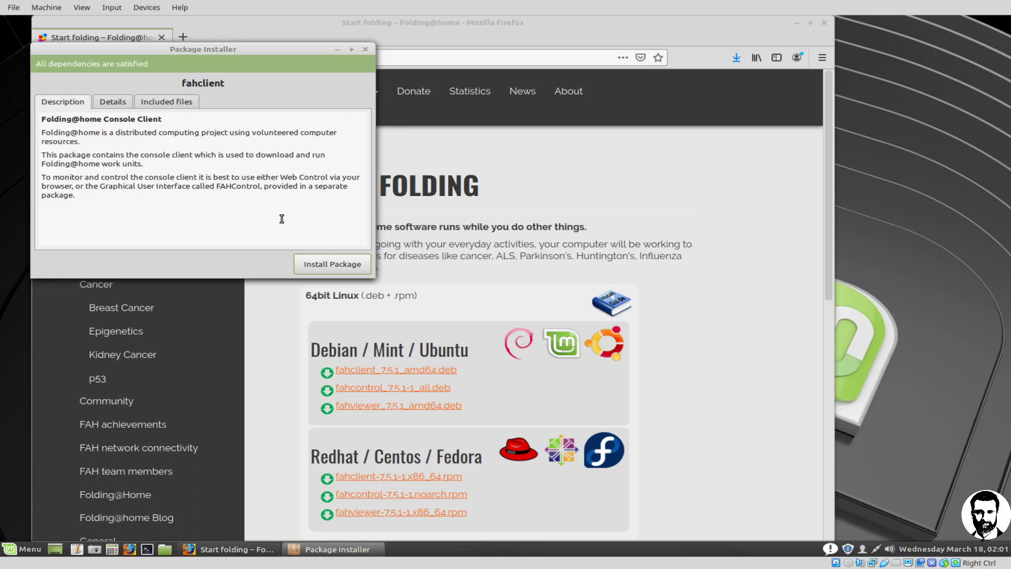
{"action": "left_click", "coordinate": [322, 266]}
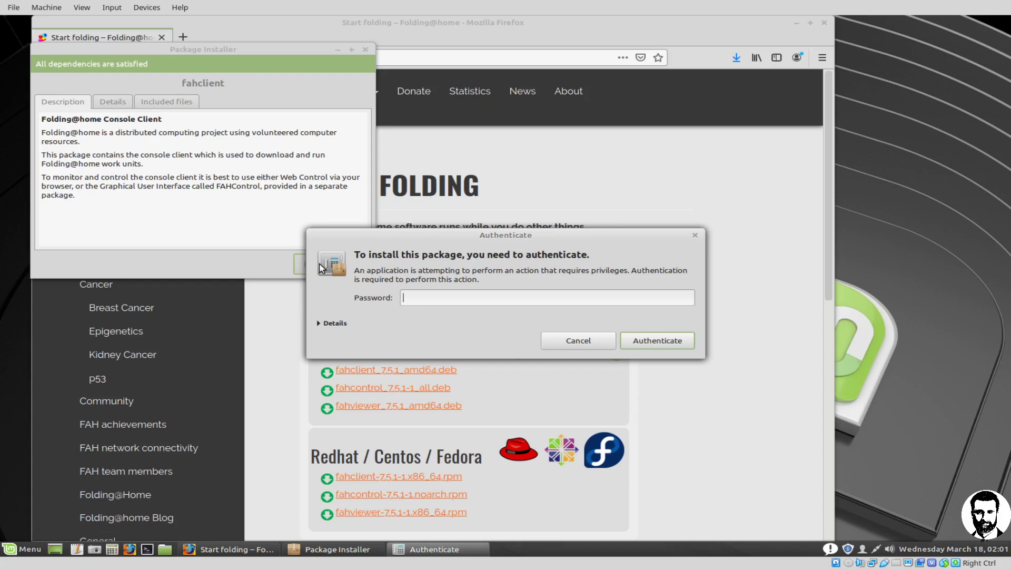
{"action": "key", "text": "Return"}
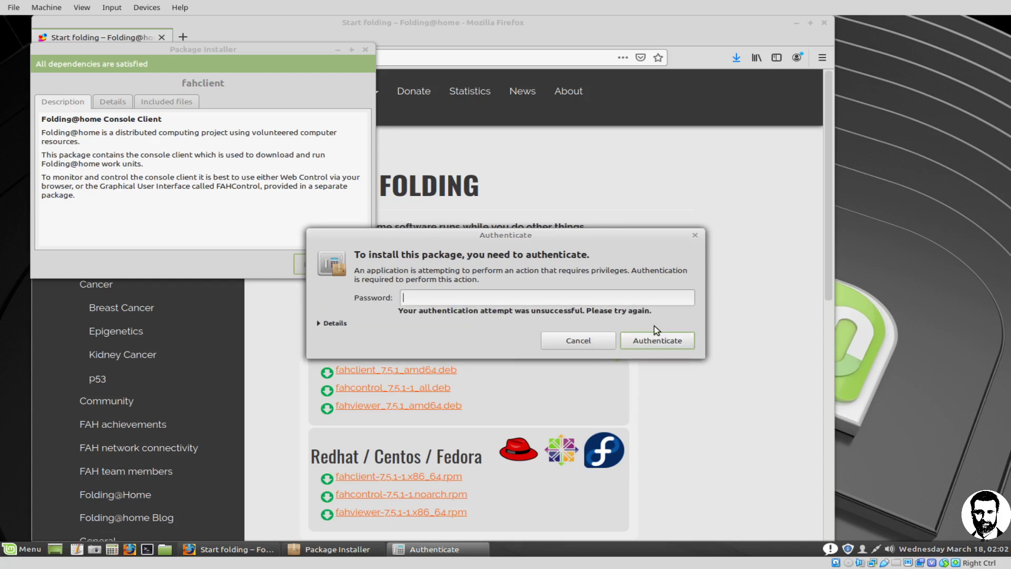
{"action": "key", "text": "Return"}
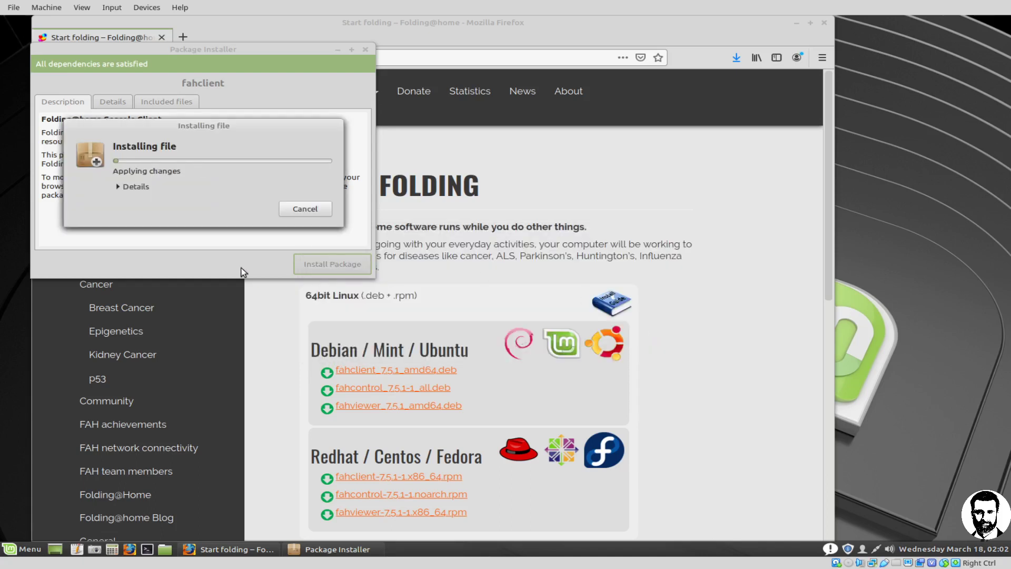
{"action": "left_click", "coordinate": [119, 187]}
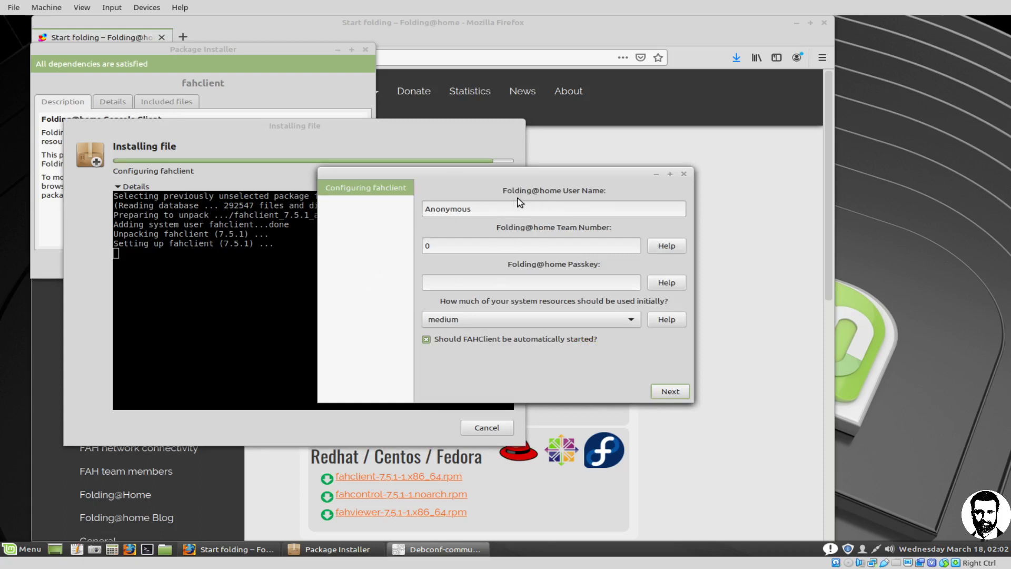
Set user name 'Linux Mint User', team 243116, medium resource use, and continue the install
{"action": "double_click", "coordinate": [508, 213]}
{"action": "type", "text": "Linux Mint User"}
{"action": "left_click", "coordinate": [583, 246]}
{"action": "type", "text": "243116"}
{"action": "left_click", "coordinate": [548, 320]}
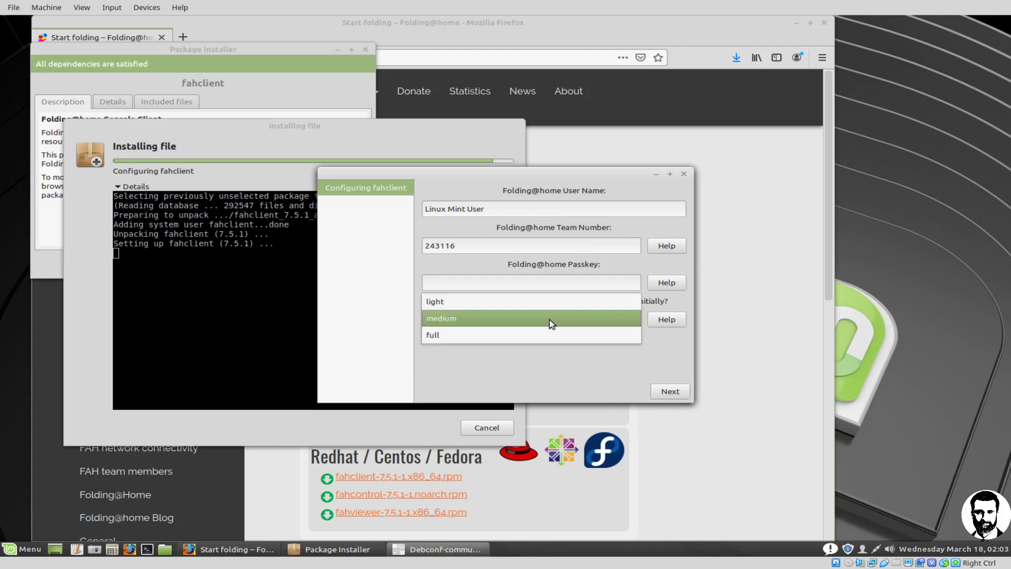
{"action": "left_click", "coordinate": [492, 321]}
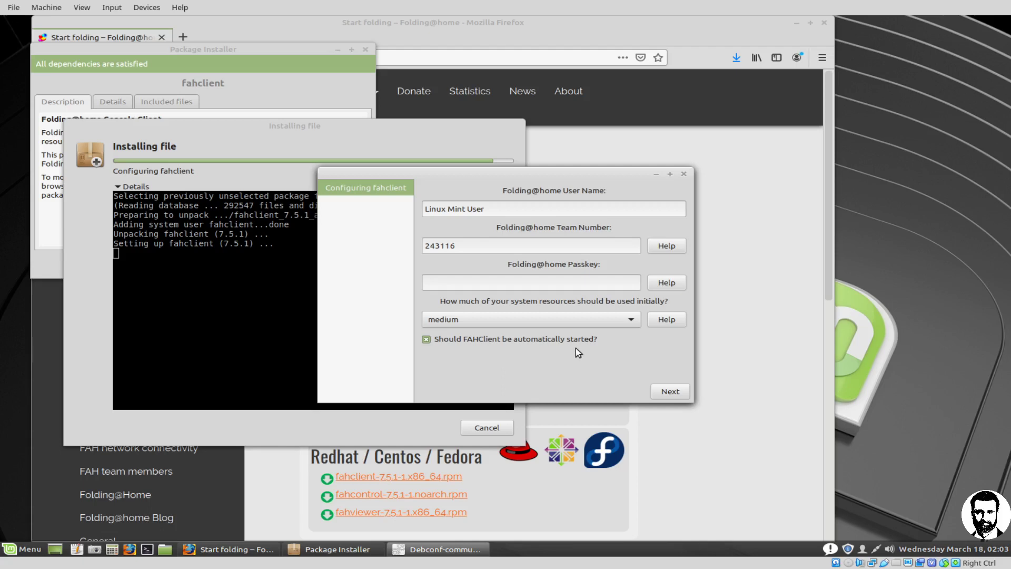
{"action": "left_click", "coordinate": [670, 394]}
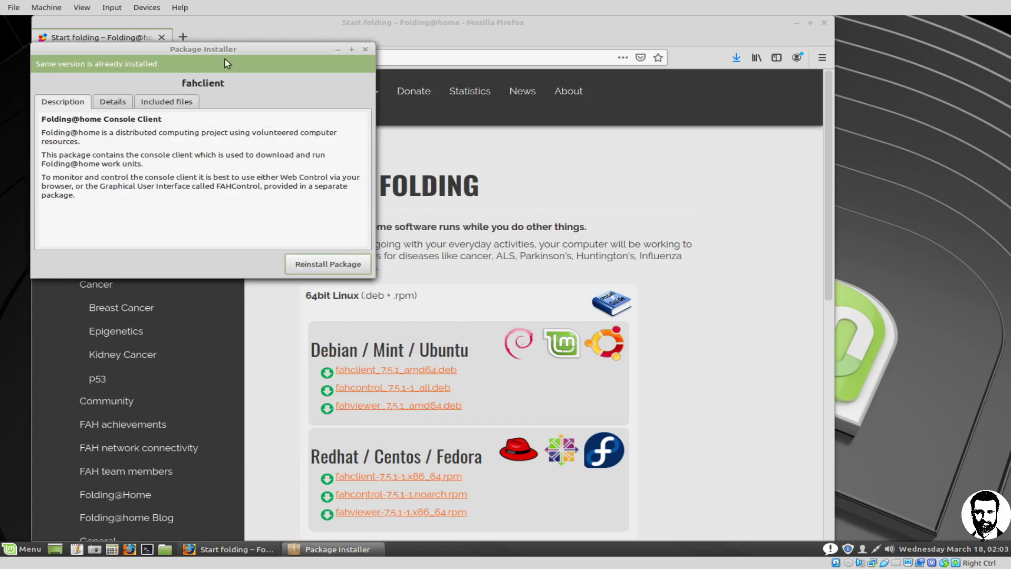
Close the Package Installer, search the Mint menu for 'fah', then dismiss the menu
{"action": "left_click_drag", "start_coordinate": [224, 51], "coordinate": [640, 204]}
{"action": "left_click", "coordinate": [780, 204]}
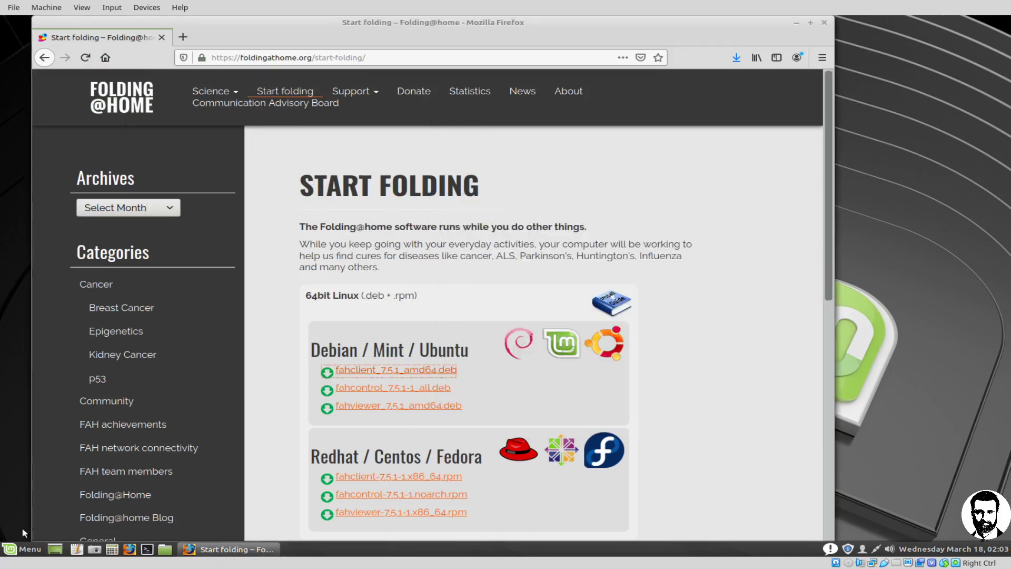
{"action": "left_click", "coordinate": [17, 548]}
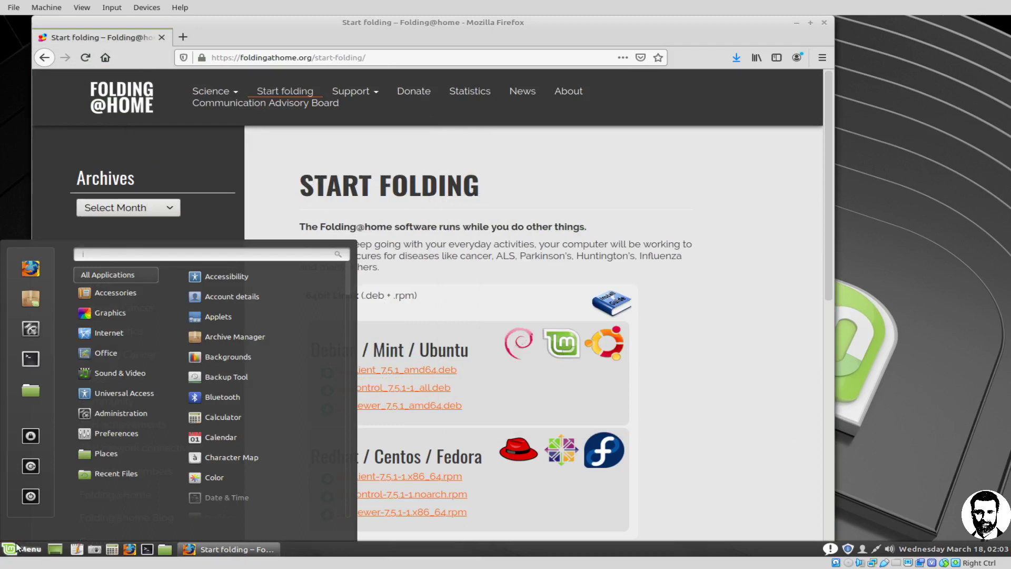
{"action": "type", "text": "fa"}
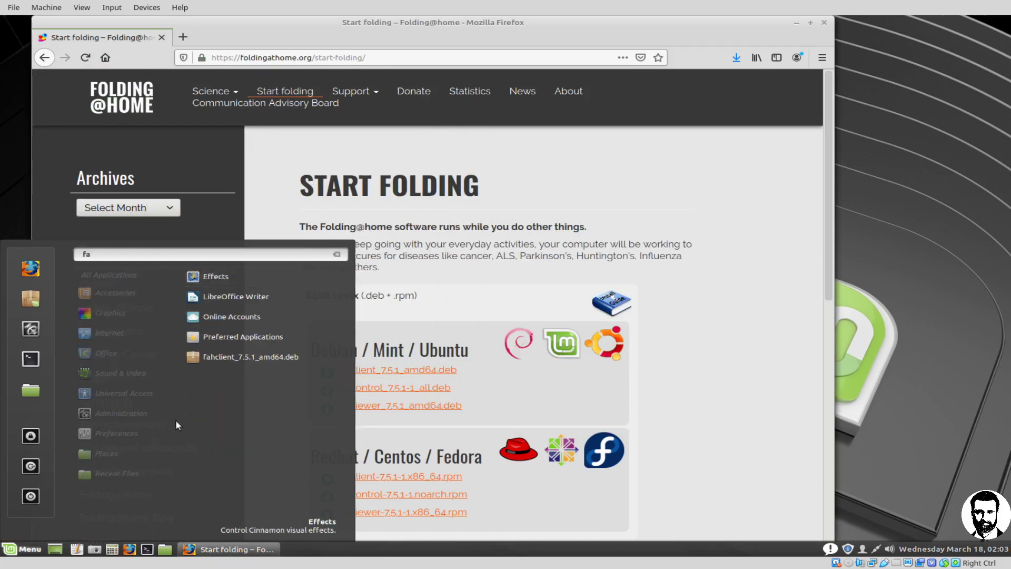
{"action": "type", "text": "h"}
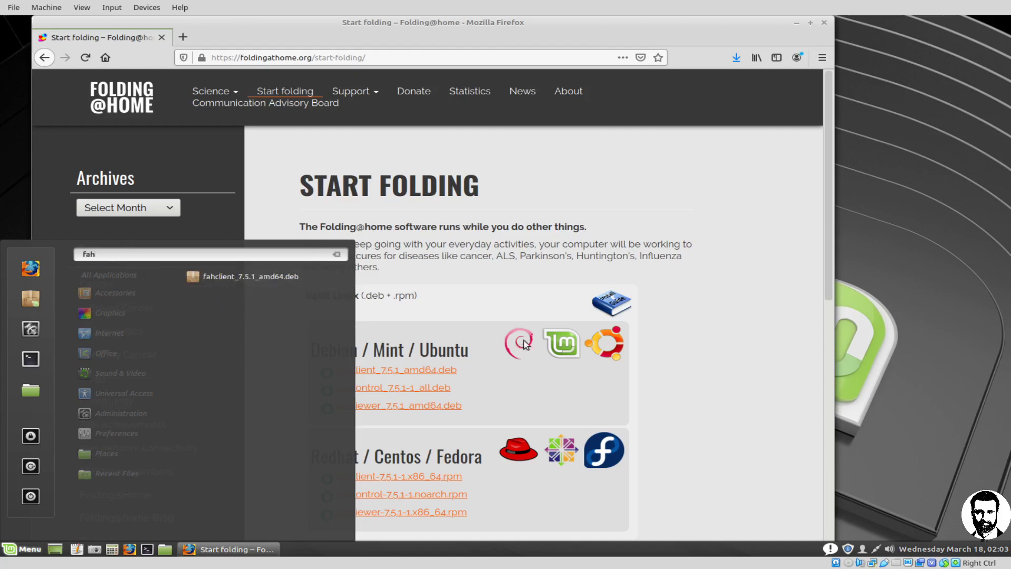
{"action": "left_click", "coordinate": [492, 267]}
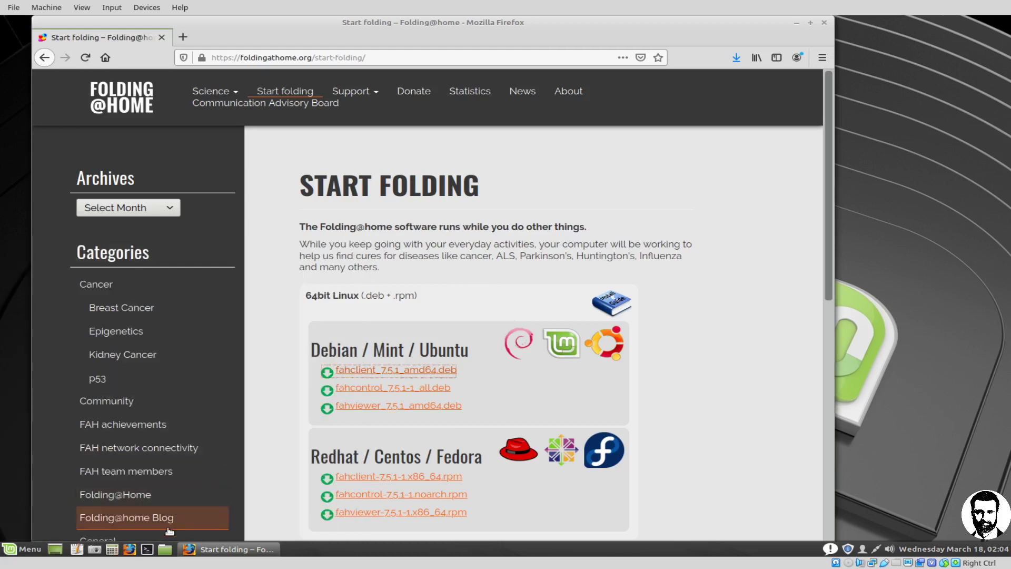
In an enlarged terminal, run 'ps auxw | grep -i fah' to confirm FAHClient is running
{"action": "left_click", "coordinate": [153, 548]}
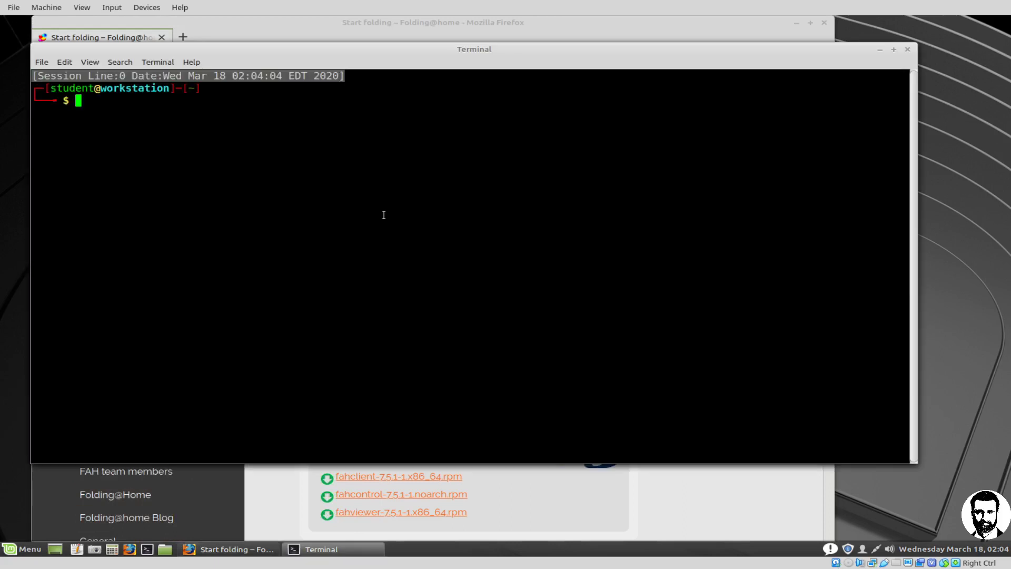
{"action": "key", "text": "ctrl+plus"}
{"action": "key", "text": "ctrl+plus"}
{"action": "type", "text": "ps auxw | grep -i "}
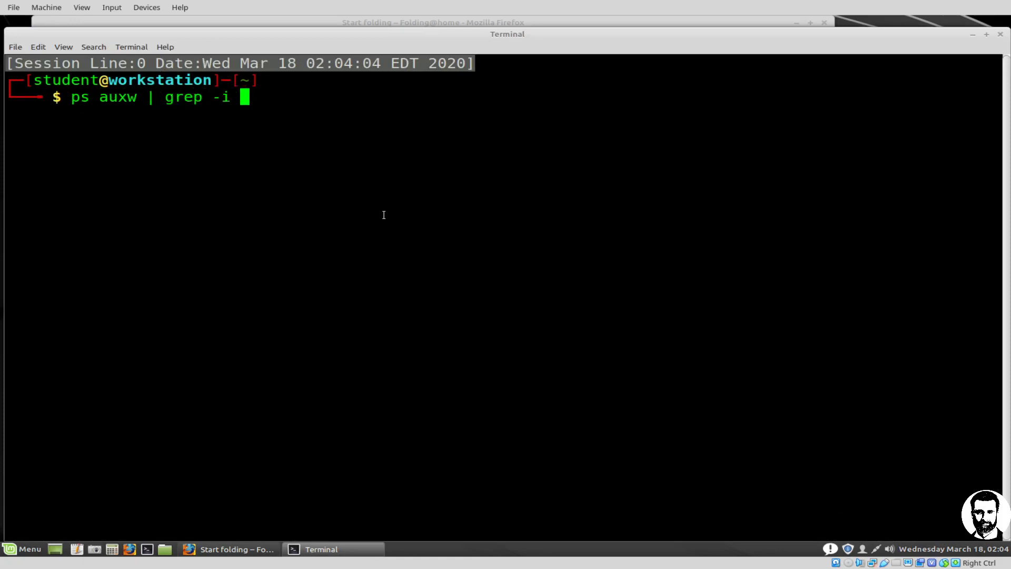
{"action": "type", "text": "fah"}
{"action": "key", "text": "Return"}
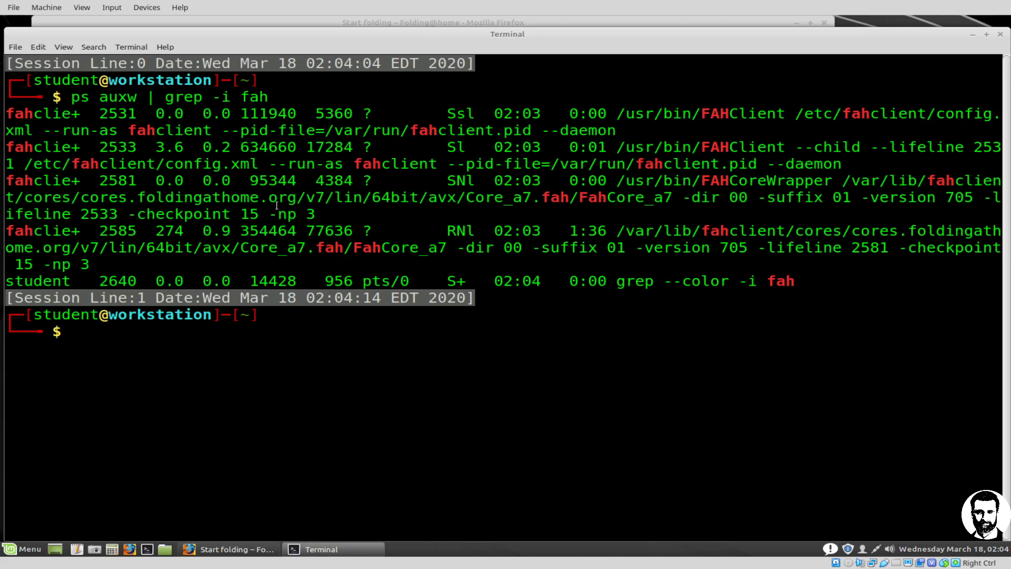
{"action": "double_click", "coordinate": [40, 117]}
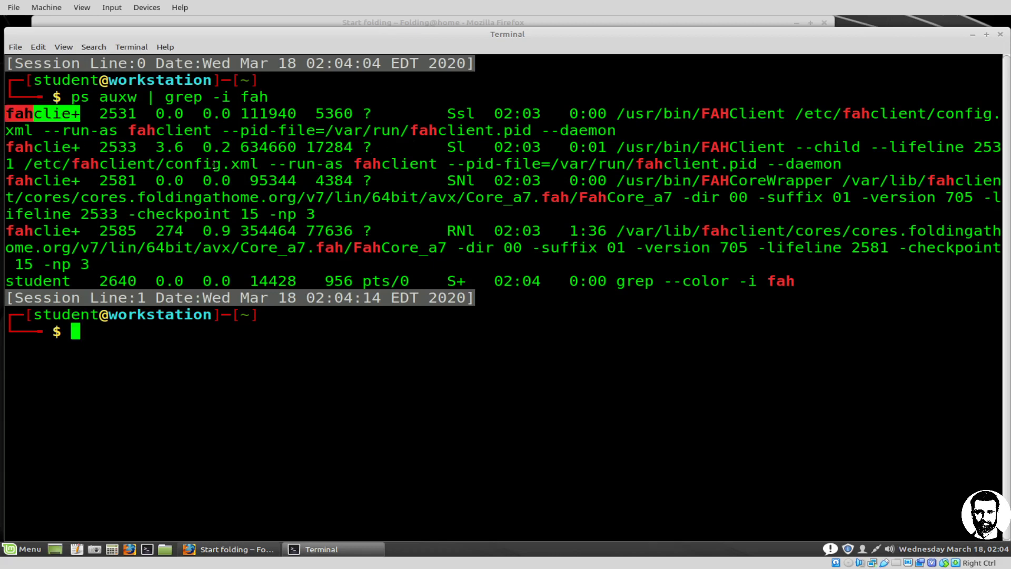
{"action": "left_click", "coordinate": [185, 138]}
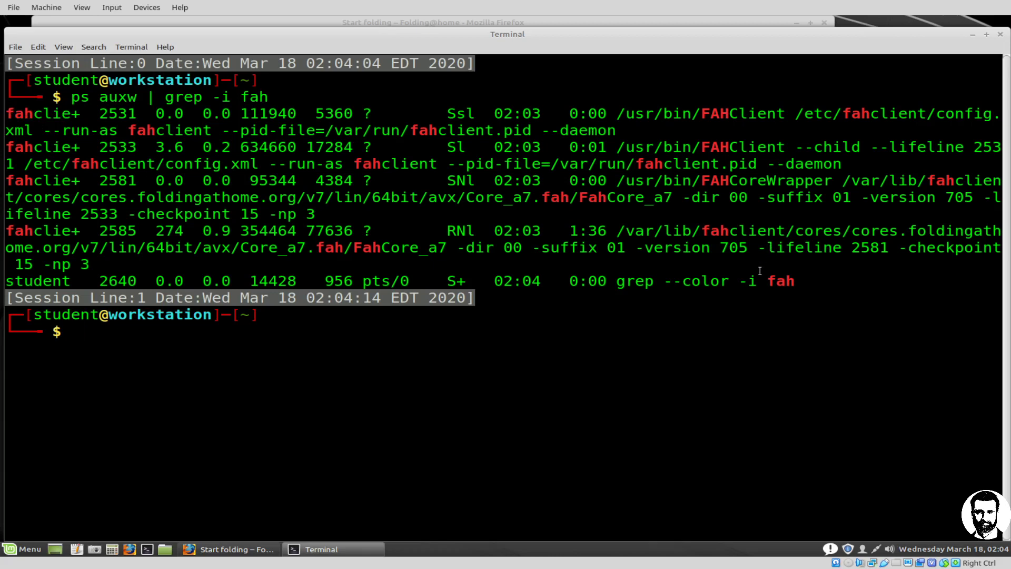
Tab-complete the FAHClient command name, erase it, and exit the terminal
{"action": "type", "text": "FAHC"}
{"action": "key", "text": "Tab"}
{"action": "key", "text": "Tab"}
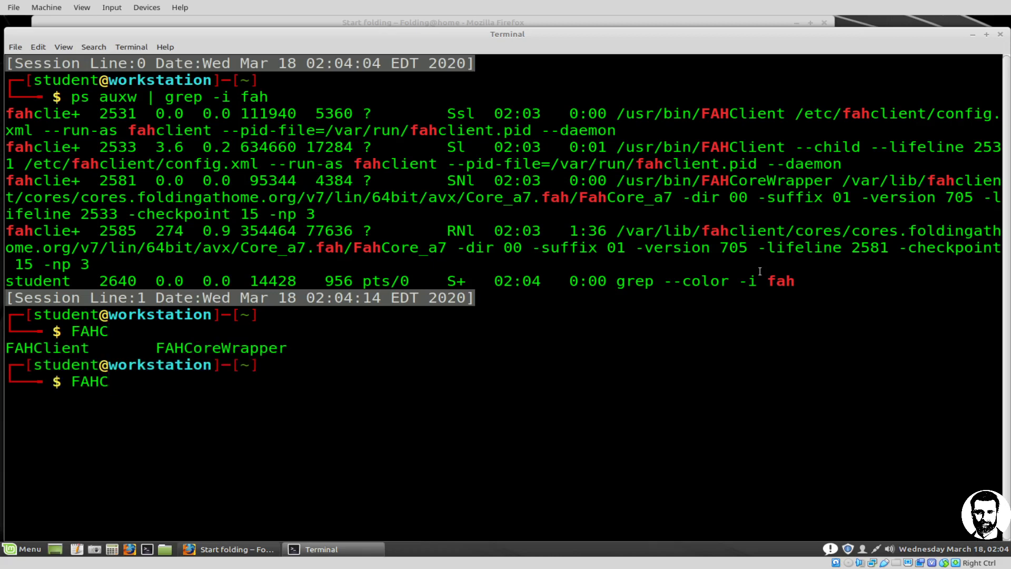
{"action": "type", "text": "l"}
{"action": "key", "text": "Tab"}
{"action": "key", "text": "BackSpace"}
{"action": "key", "text": "BackSpace"}
{"action": "key", "text": "BackSpace"}
{"action": "key", "text": "BackSpace"}
{"action": "key", "text": "BackSpace"}
{"action": "key", "text": "BackSpace"}
{"action": "key", "text": "BackSpace"}
{"action": "key", "text": "BackSpace"}
{"action": "key", "text": "BackSpace"}
{"action": "key", "text": "BackSpace"}
{"action": "type", "text": "exit"}
{"action": "key", "text": "Return"}
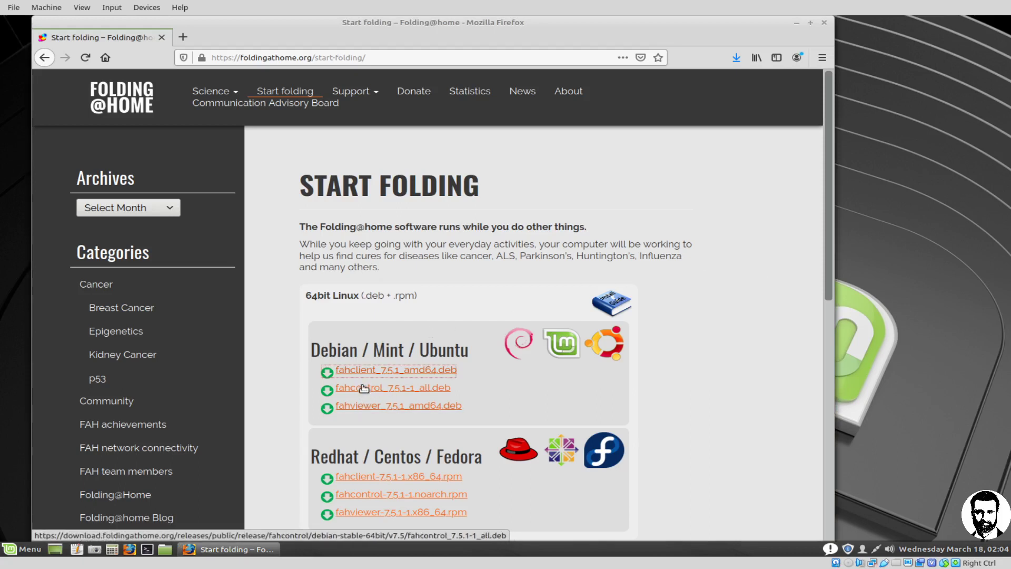
Save fahcontrol_7.5.1-1_all.deb to disk
{"action": "left_click", "coordinate": [363, 388]}
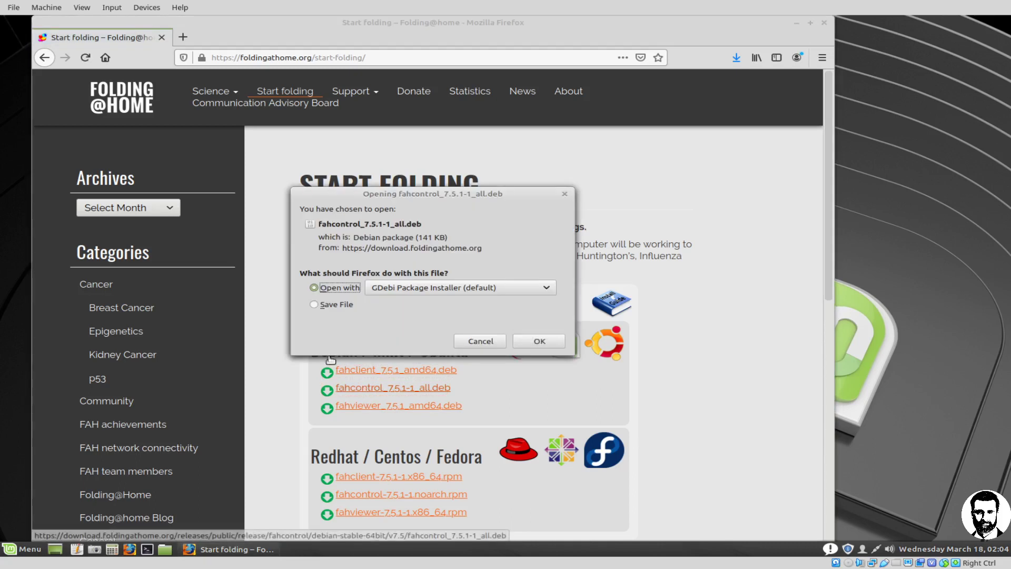
{"action": "left_click", "coordinate": [347, 307]}
{"action": "left_click", "coordinate": [534, 343]}
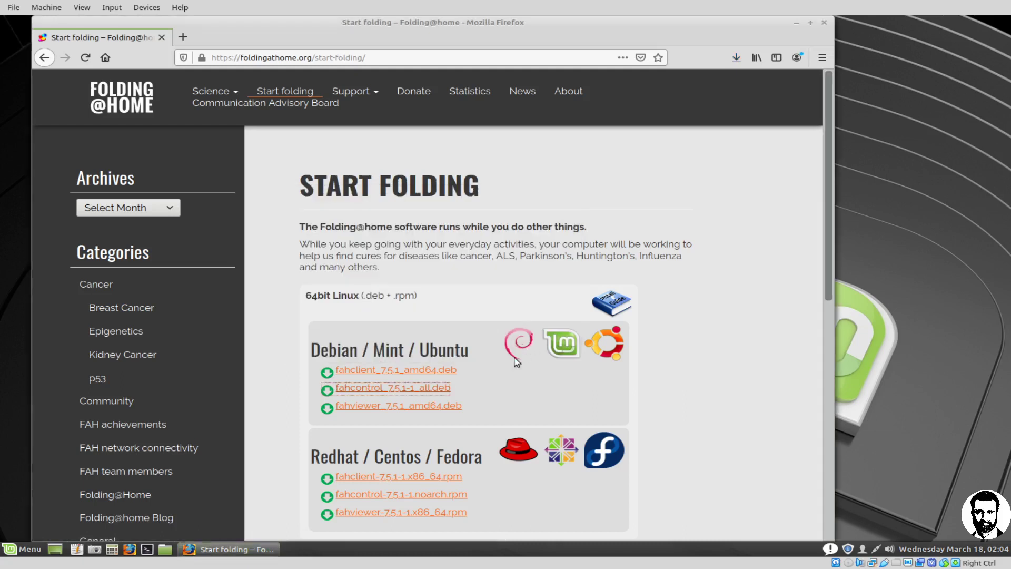
Save fahviewer_7.5.1_amd64.deb into Downloads using Save Link As
{"action": "right_click", "coordinate": [409, 404]}
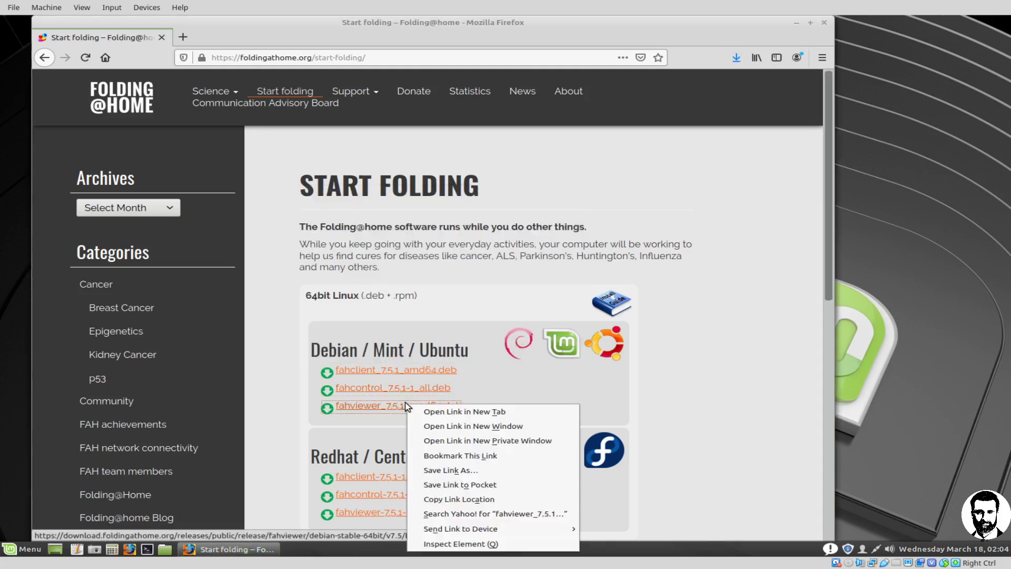
{"action": "left_click", "coordinate": [458, 469]}
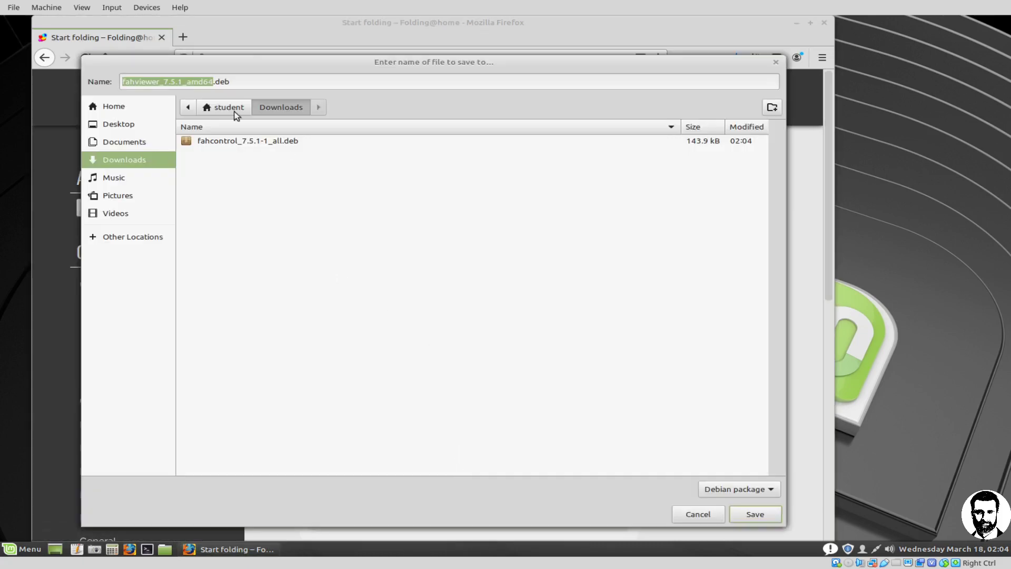
{"action": "left_click", "coordinate": [751, 511]}
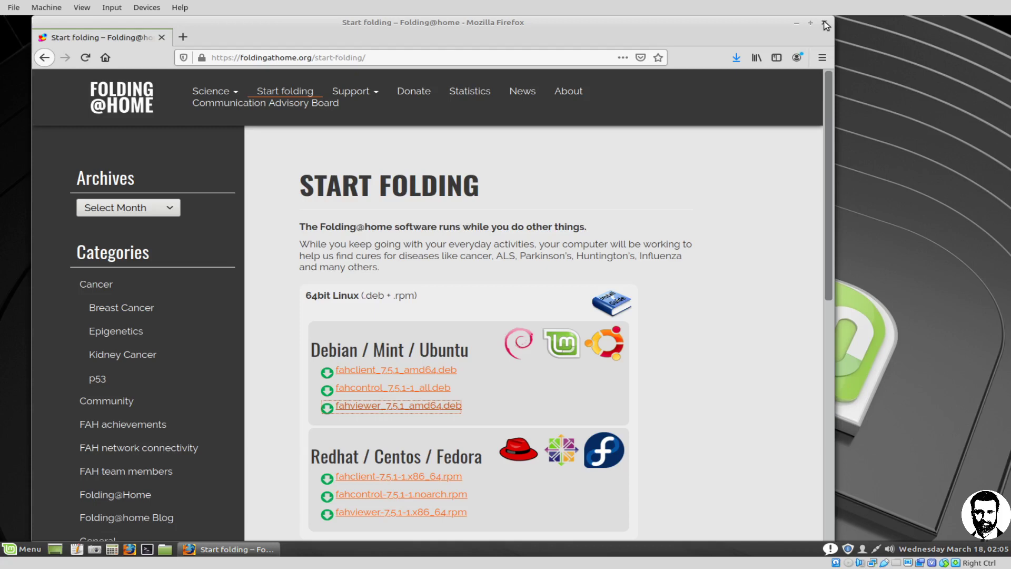
Close Firefox, open a maximized, enlarged terminal, and list the Downloads folder
{"action": "left_click", "coordinate": [825, 22]}
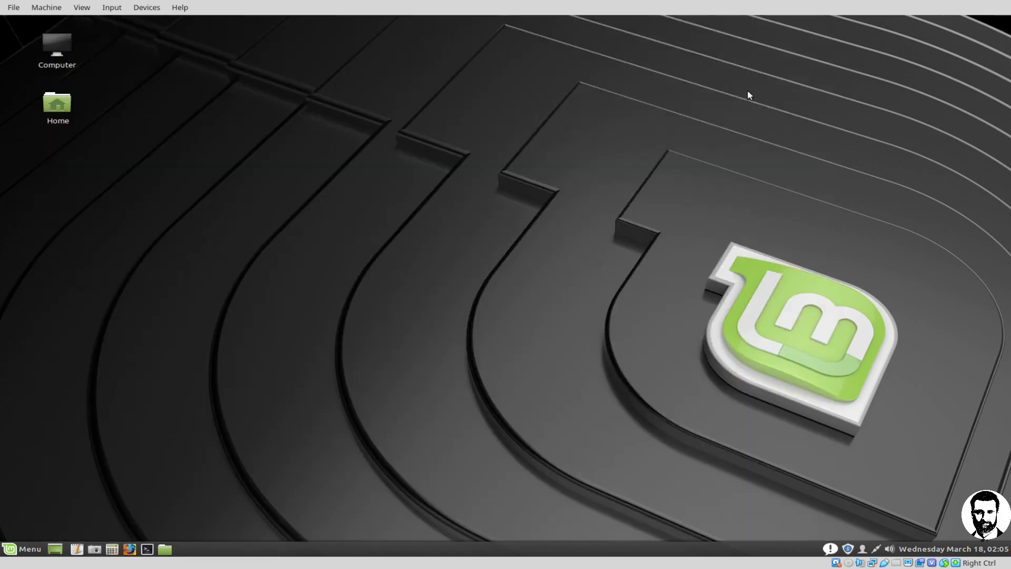
{"action": "left_click", "coordinate": [147, 549]}
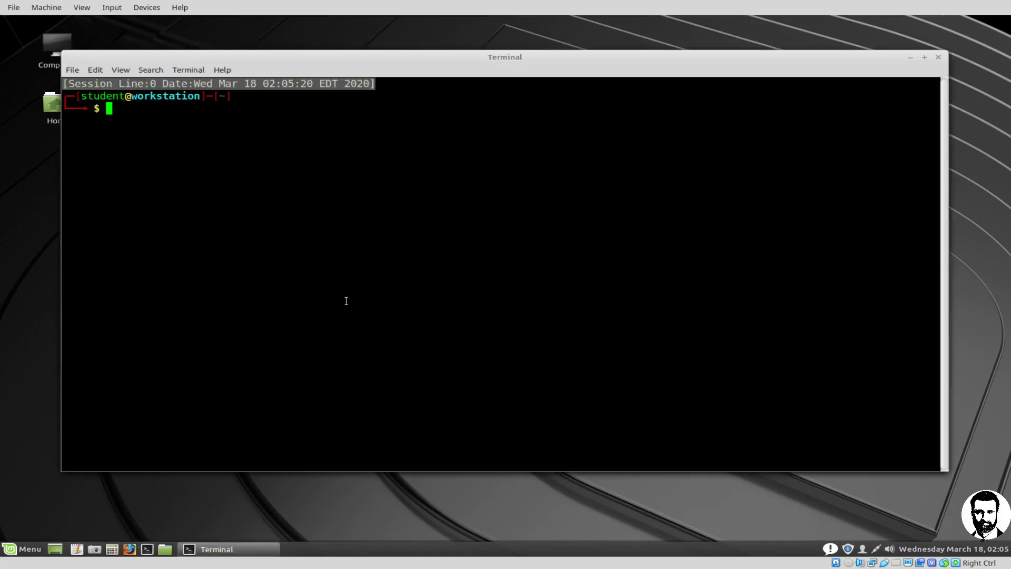
{"action": "key", "text": "ctrl+plus"}
{"action": "key", "text": "ctrl+plus"}
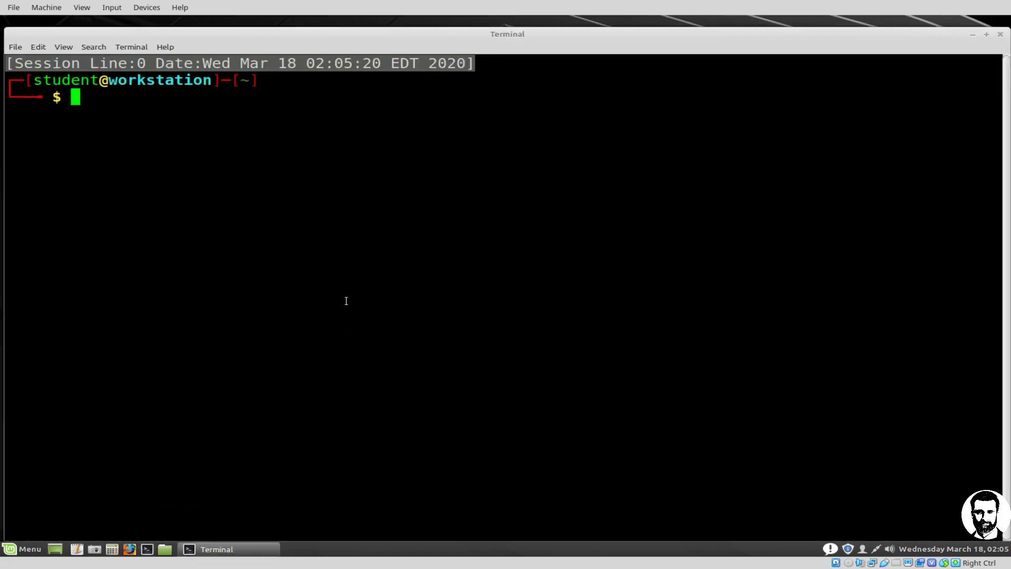
{"action": "double_click", "coordinate": [529, 31]}
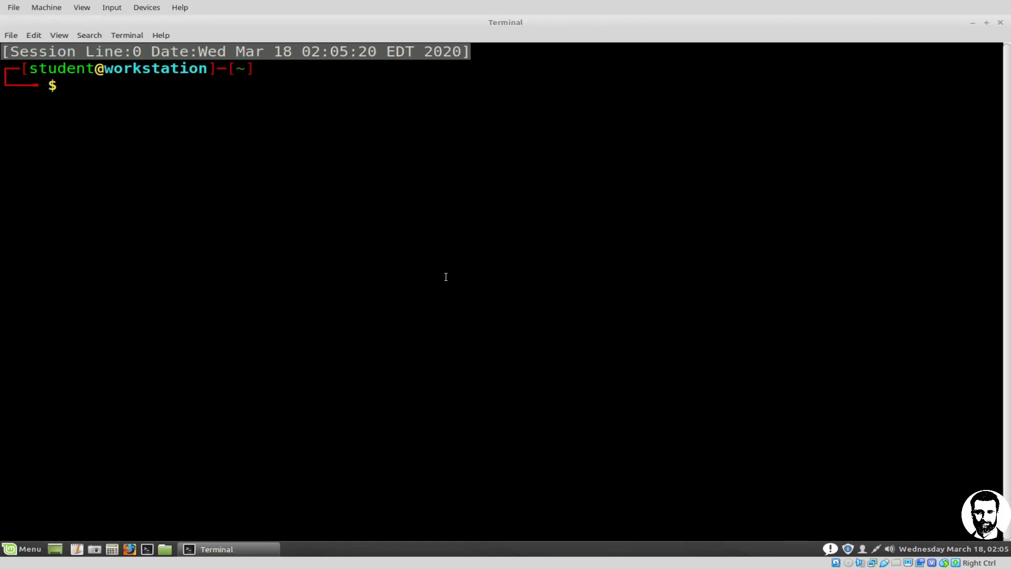
{"action": "type", "text": "cd Dow"}
{"action": "key", "text": "Tab"}
{"action": "key", "text": "Return"}
{"action": "type", "text": "ll"}
{"action": "key", "text": "Return"}
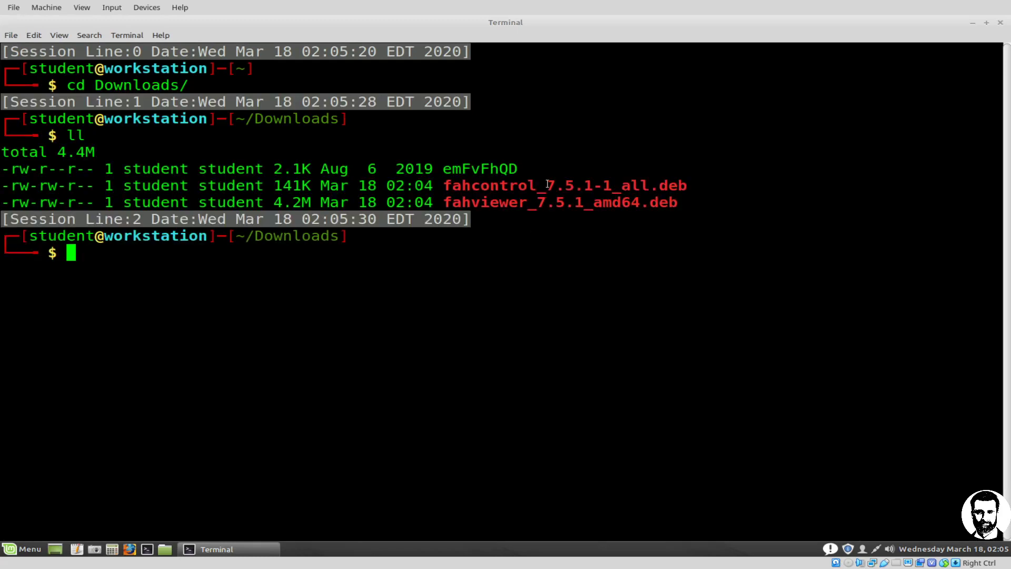
Run 'sudo dpkg -i' on fahviewer_7.5.1_amd64.deb
{"action": "double_click", "coordinate": [526, 188]}
{"action": "double_click", "coordinate": [517, 203]}
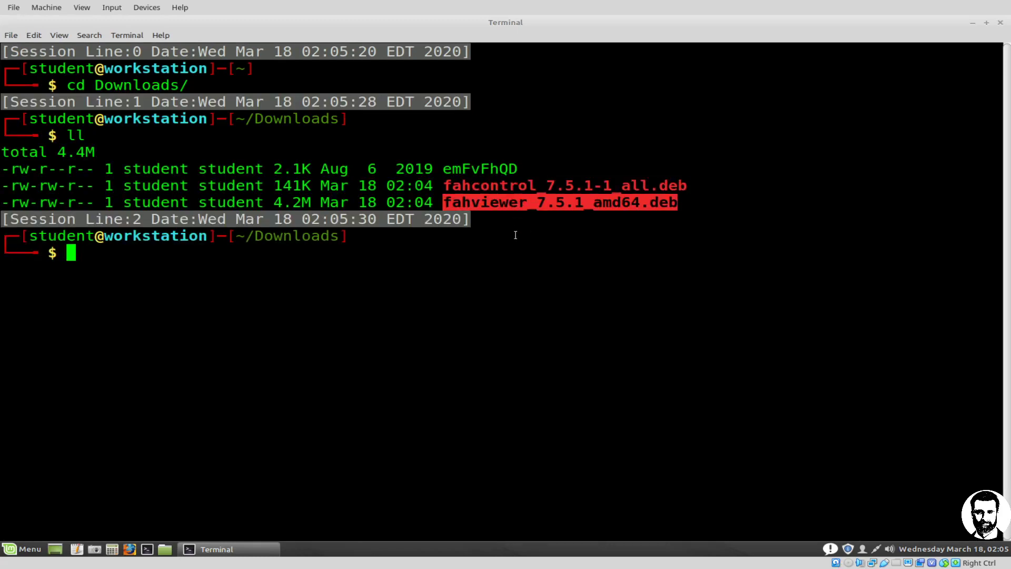
{"action": "left_click", "coordinate": [530, 257]}
{"action": "type", "text": "dpkg -i"}
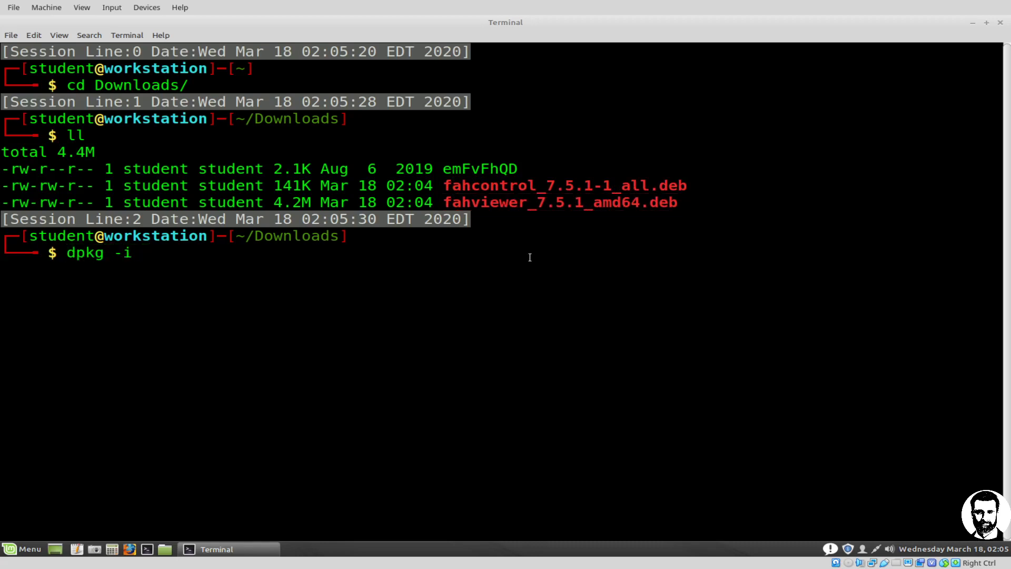
{"action": "type", "text": " fahv"}
{"action": "key", "text": "Tab"}
{"action": "key", "text": "Home"}
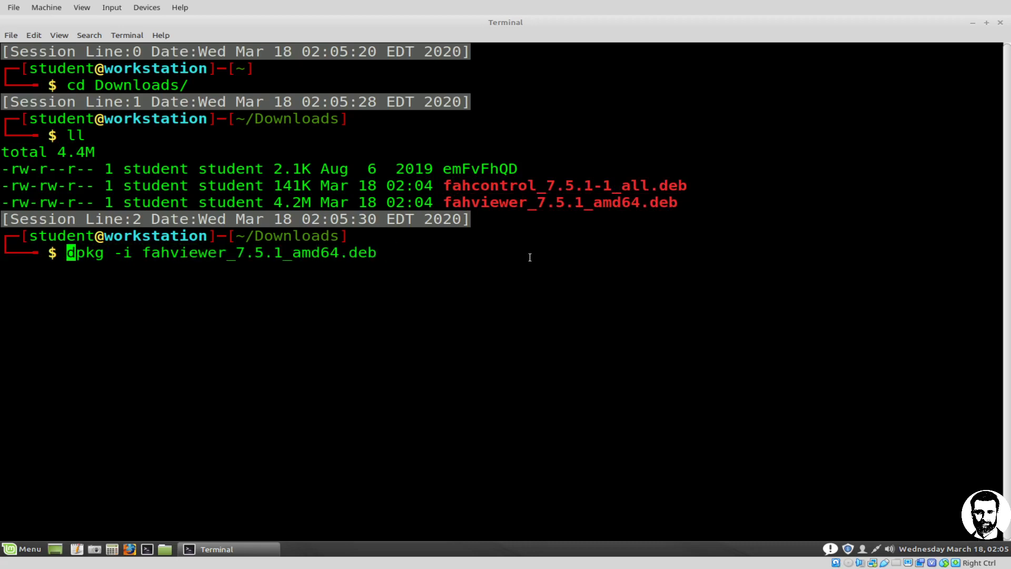
{"action": "type", "text": "sudo"}
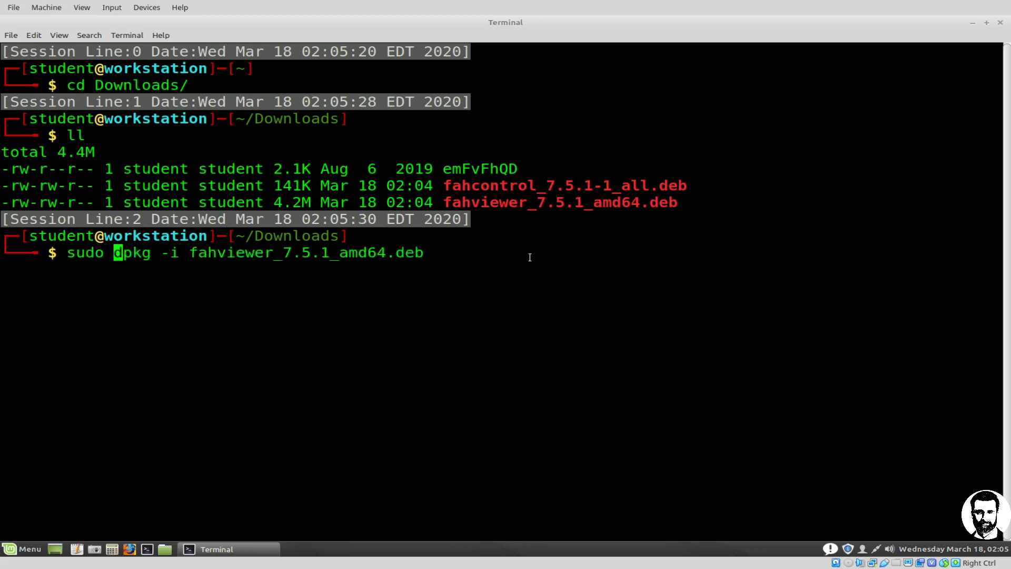
{"action": "key", "text": "Return"}
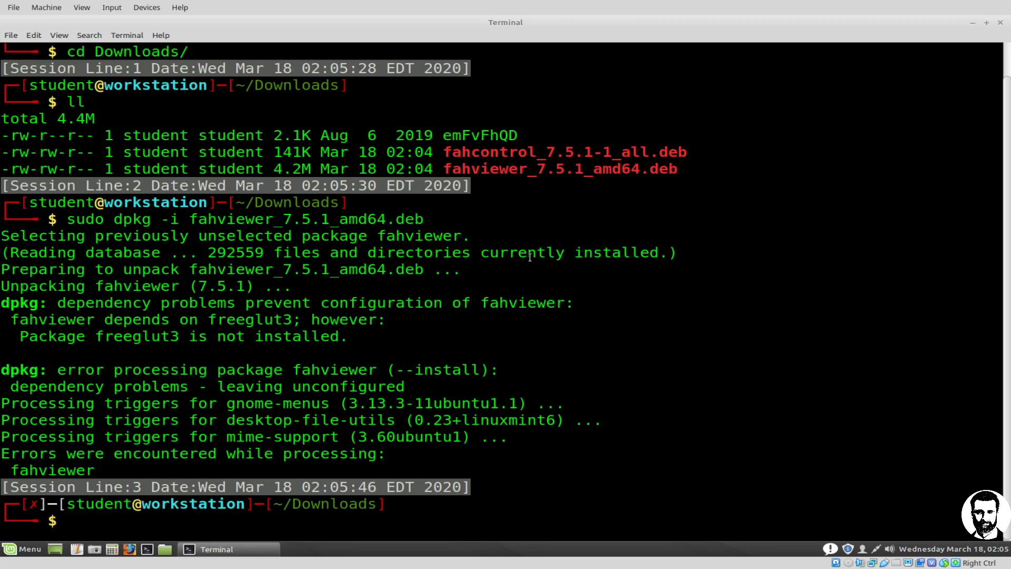
Run 'sudo apt-get install -f' and accept installing freeglut3
{"action": "type", "text": "apt-get"}
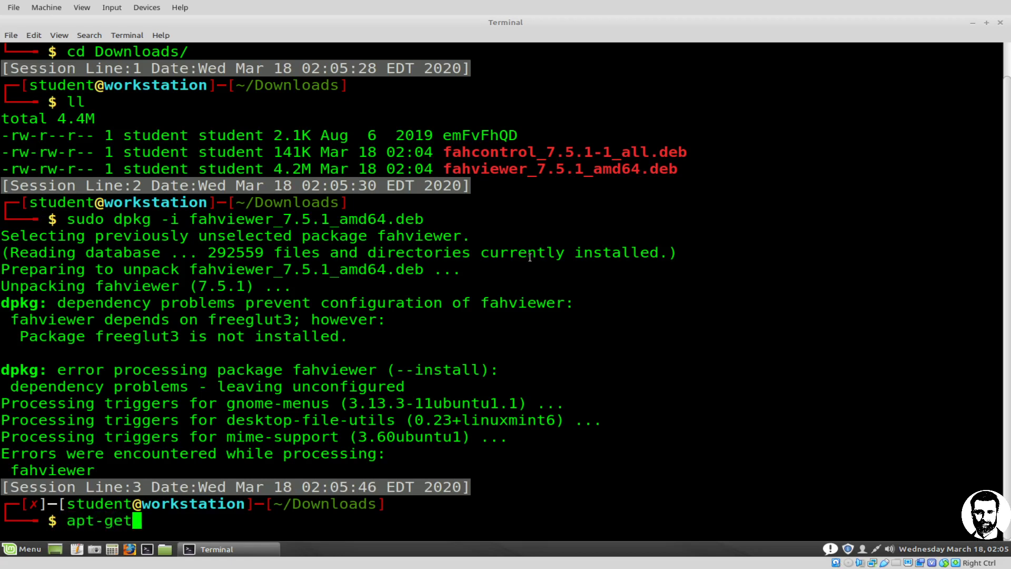
{"action": "type", "text": " install -f"}
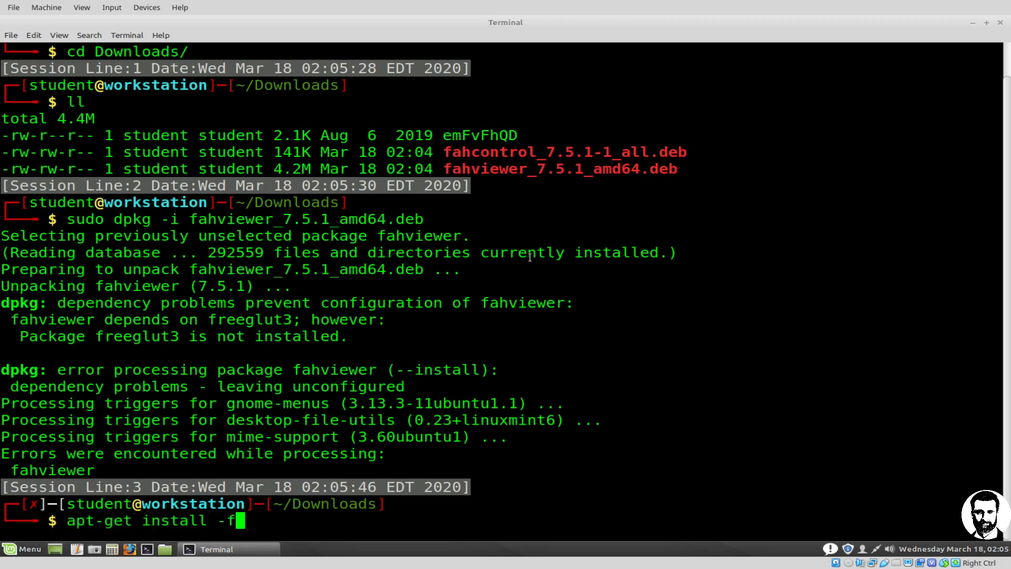
{"action": "key", "text": "ctrl+a"}
{"action": "type", "text": "sudo"}
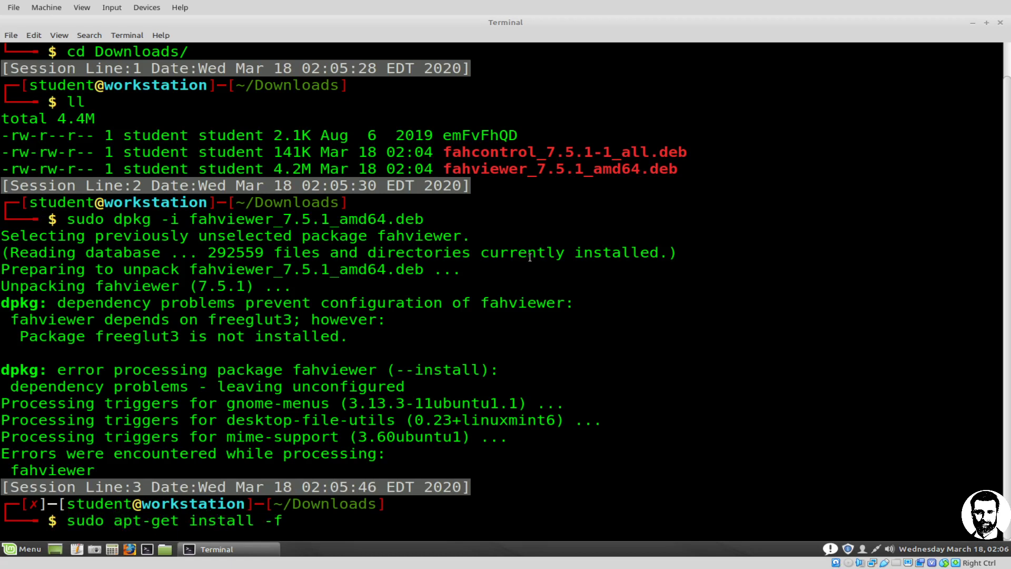
{"action": "key", "text": "Return"}
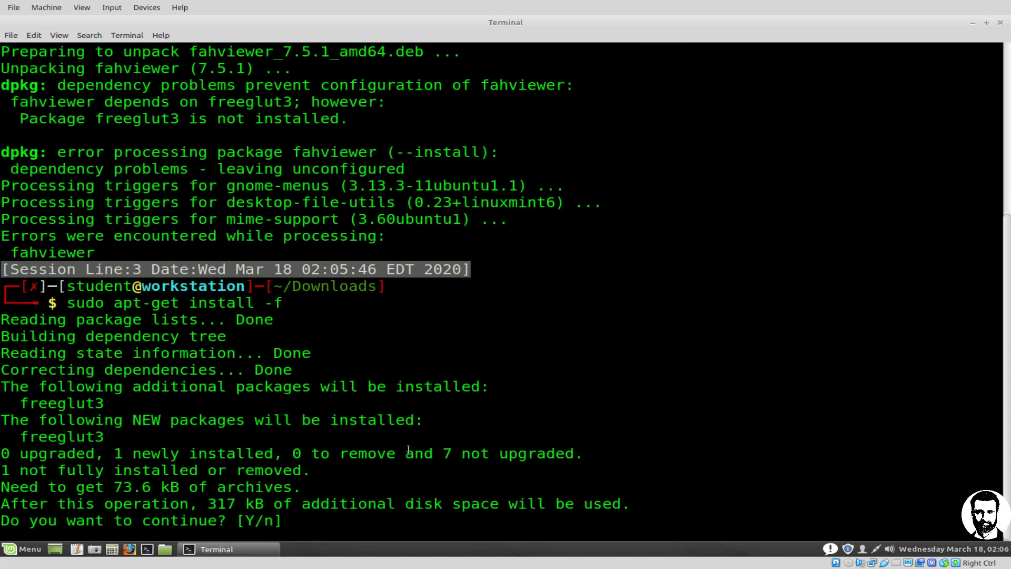
{"action": "key", "text": "Return"}
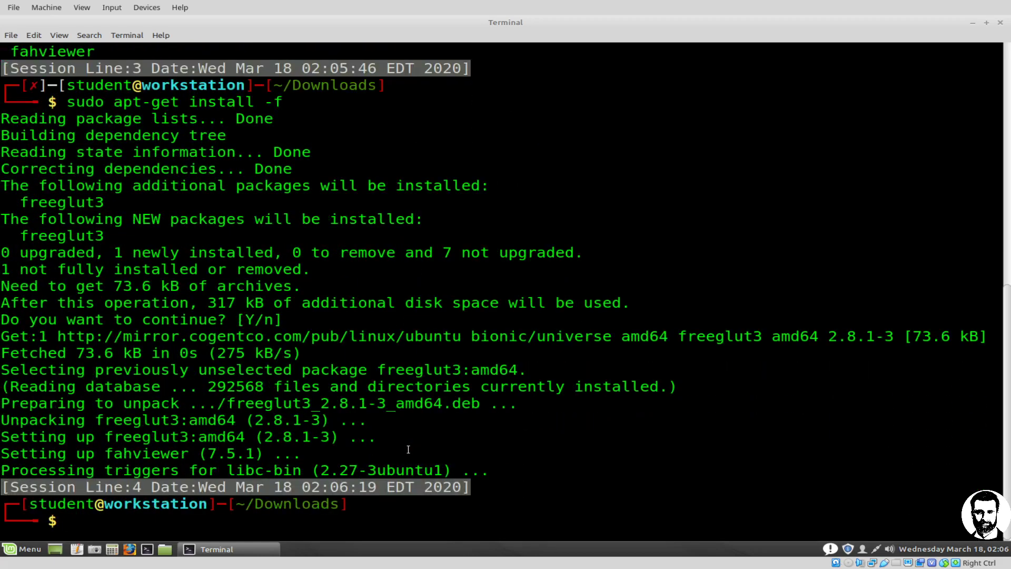
Rerun the fahviewer dpkg install so it finishes without errors
{"action": "double_click", "coordinate": [134, 455]}
{"action": "left_click", "coordinate": [455, 404]}
{"action": "key", "text": "Up"}
{"action": "key", "text": "Up"}
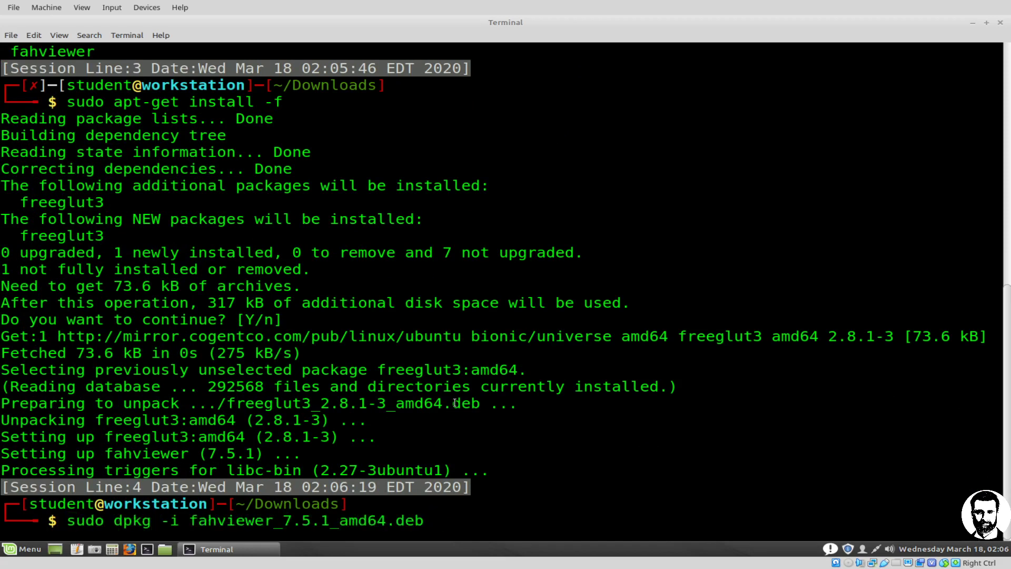
{"action": "key", "text": "Return"}
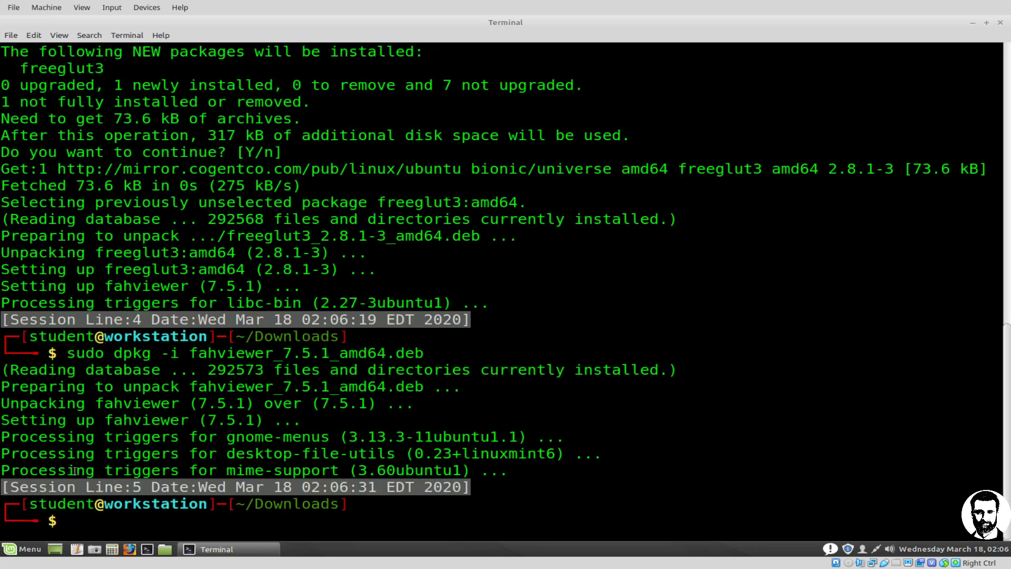
{"action": "left_click", "coordinate": [24, 551]}
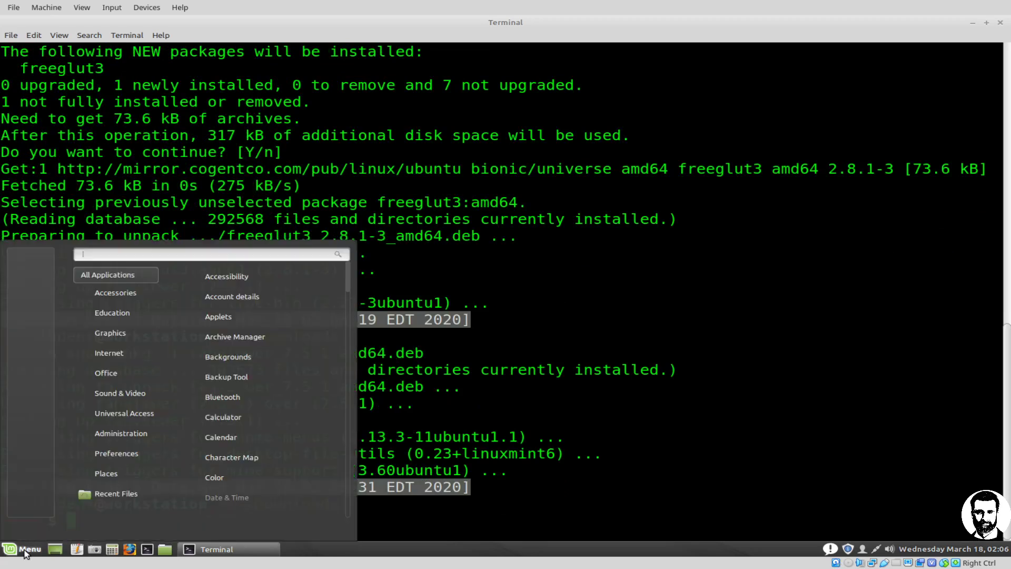
{"action": "type", "text": "fah"}
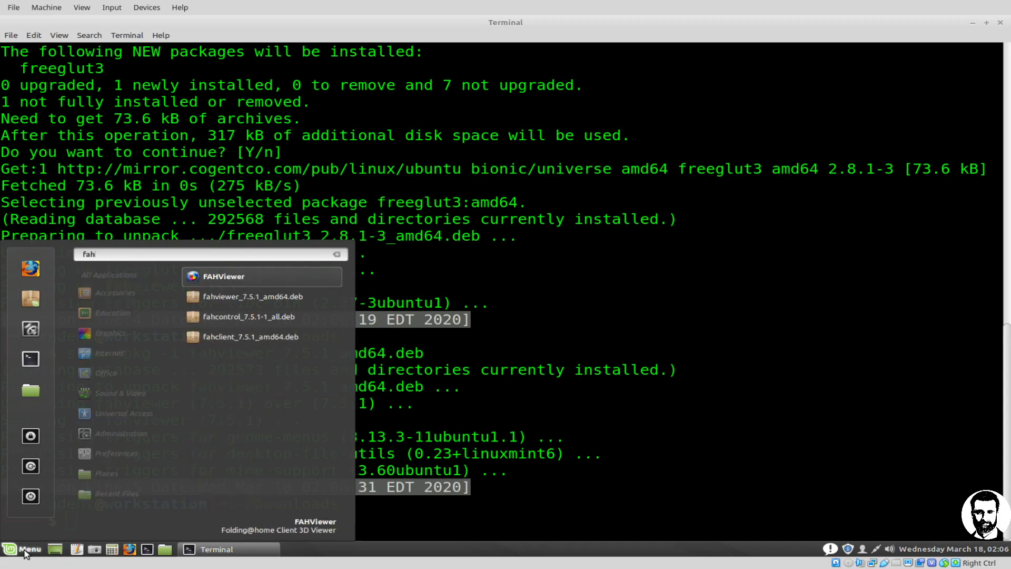
{"action": "left_click", "coordinate": [217, 279]}
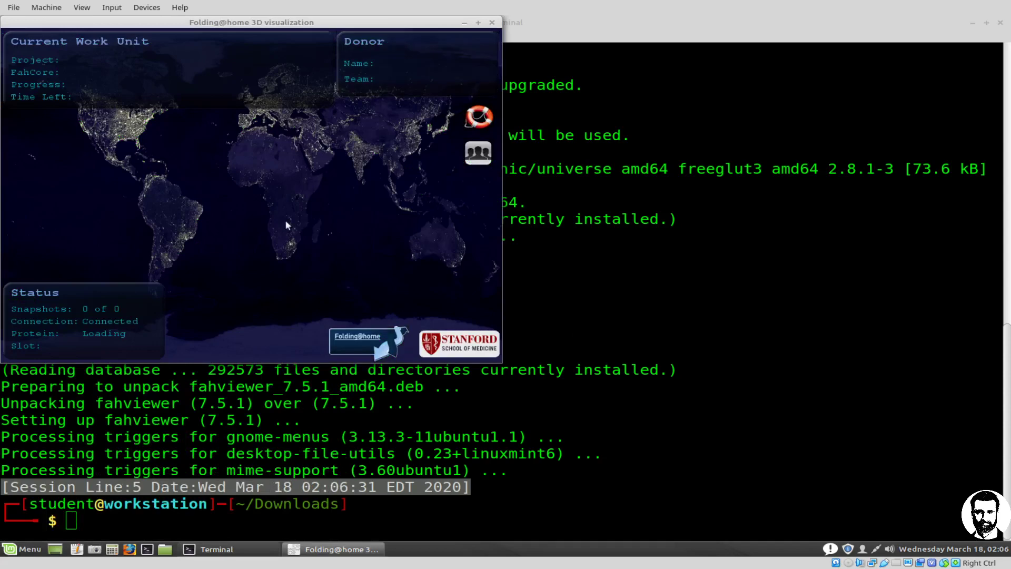
{"action": "left_click_drag", "start_coordinate": [184, 24], "coordinate": [627, 86]}
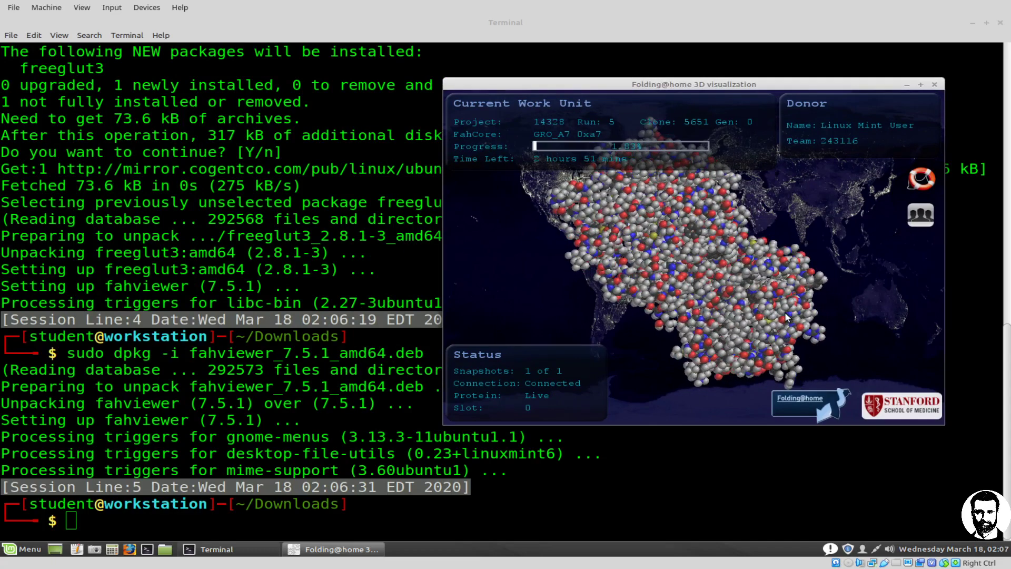
{"action": "left_click", "coordinate": [935, 85]}
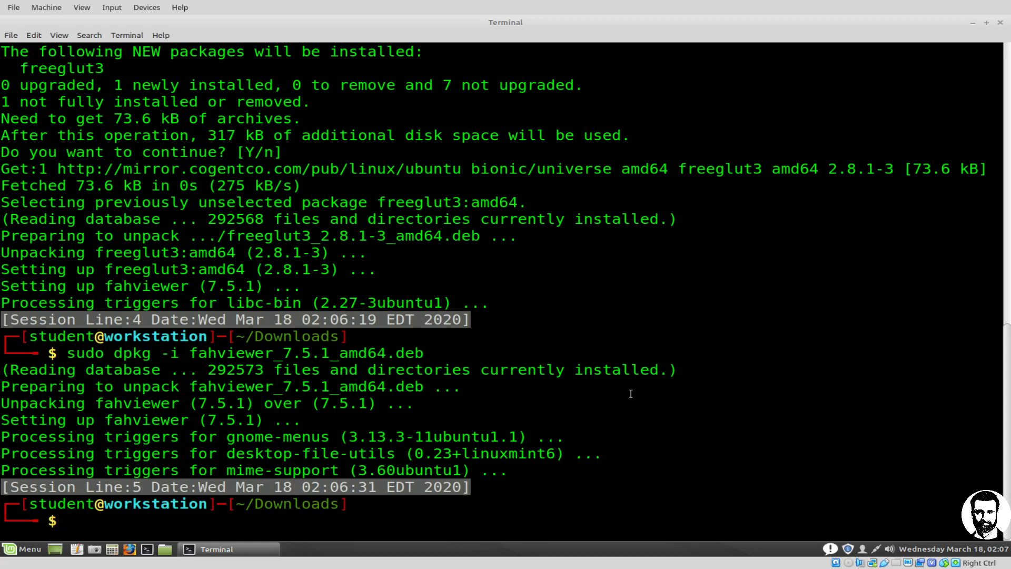
List Downloads and run 'sudo dpkg -i' on fahcontrol_7.5.1-1_all.deb
{"action": "type", "text": "ll"}
{"action": "key", "text": "Return"}
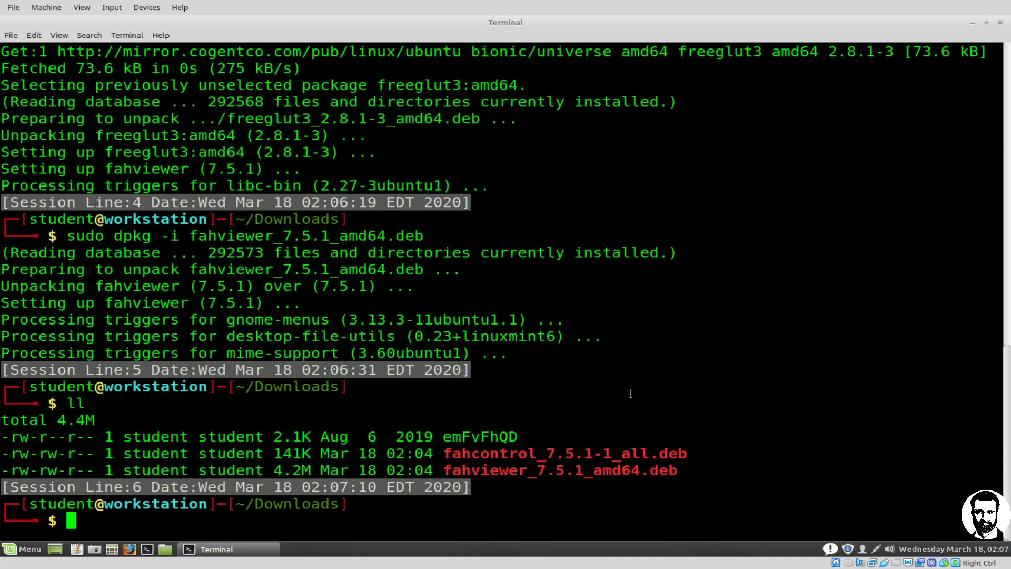
{"action": "type", "text": "dpk g-"}
{"action": "key", "text": "BackSpace"}
{"action": "key", "text": "BackSpace"}
{"action": "key", "text": "BackSpace"}
{"action": "key", "text": "BackSpace"}
{"action": "key", "text": "BackSpace"}
{"action": "key", "text": "BackSpace"}
{"action": "type", "text": "sudo dpkg "}
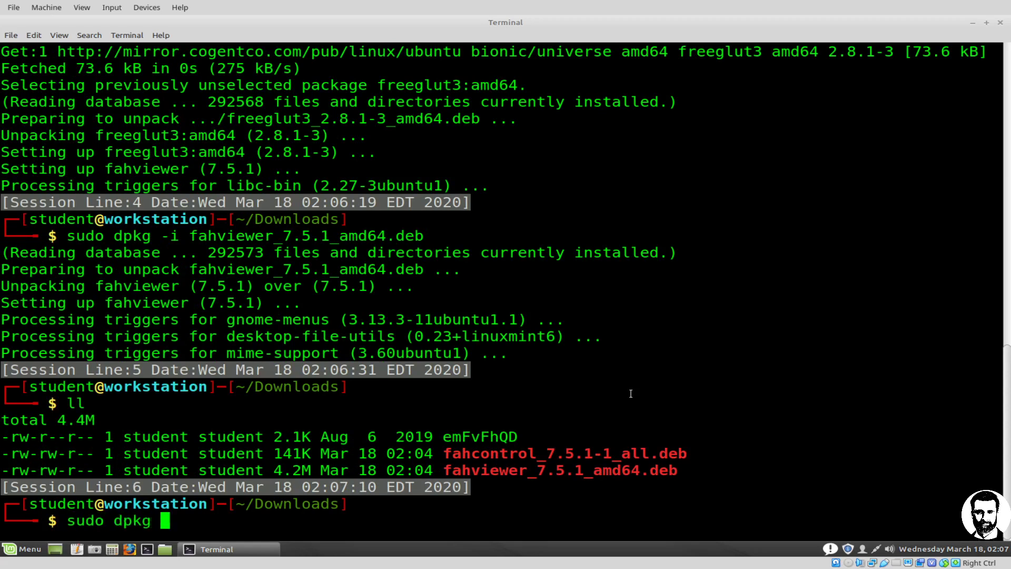
{"action": "type", "text": "-i fahc"}
{"action": "key", "text": "Tab"}
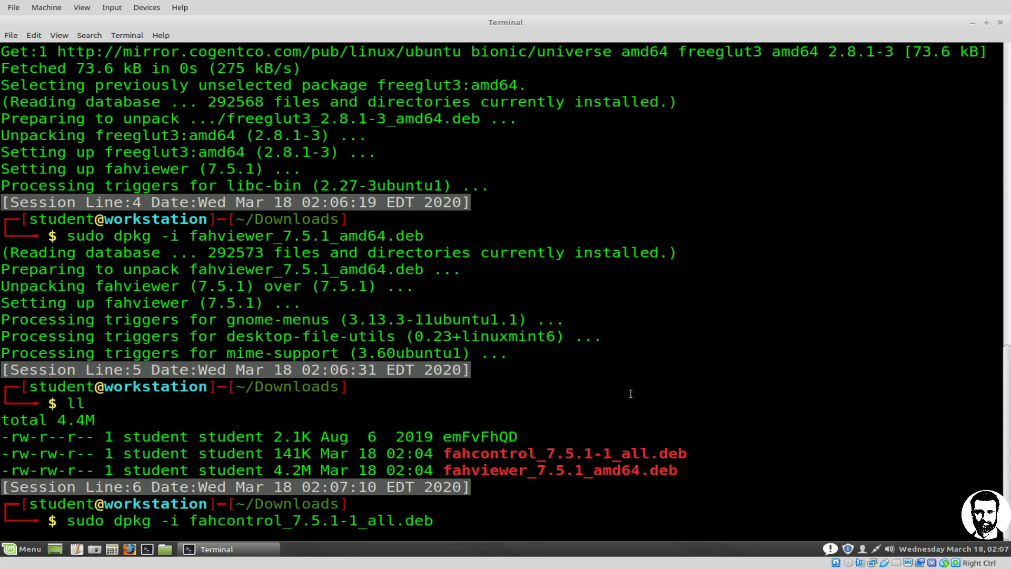
{"action": "key", "text": "Return"}
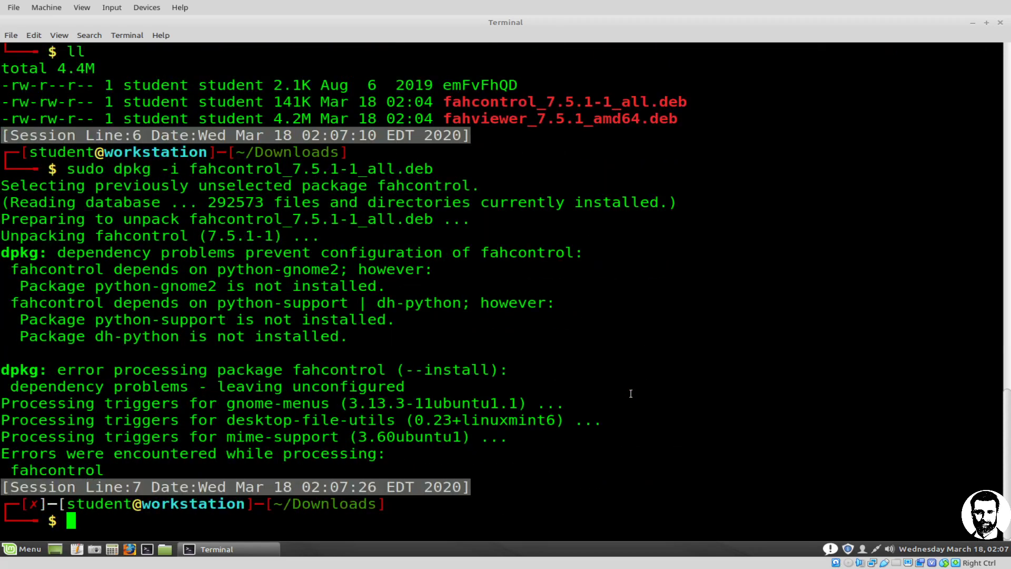
Rerun 'sudo apt-get install -f' and confirm installing the python-gnome2 dependencies
{"action": "key", "text": "Up"}
{"action": "key", "text": "Up"}
{"action": "key", "text": "Up"}
{"action": "key", "text": "Up"}
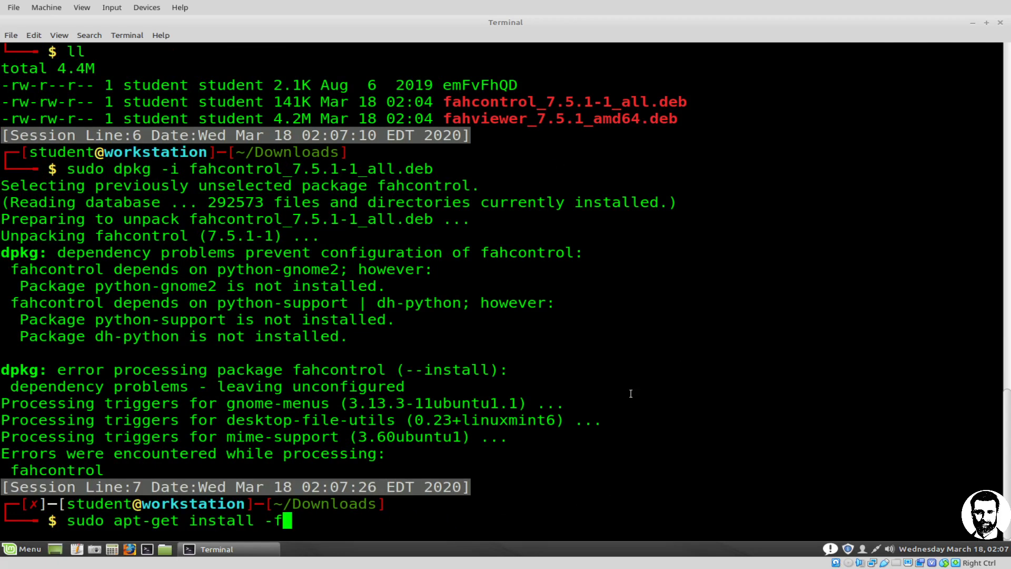
{"action": "key", "text": "Return"}
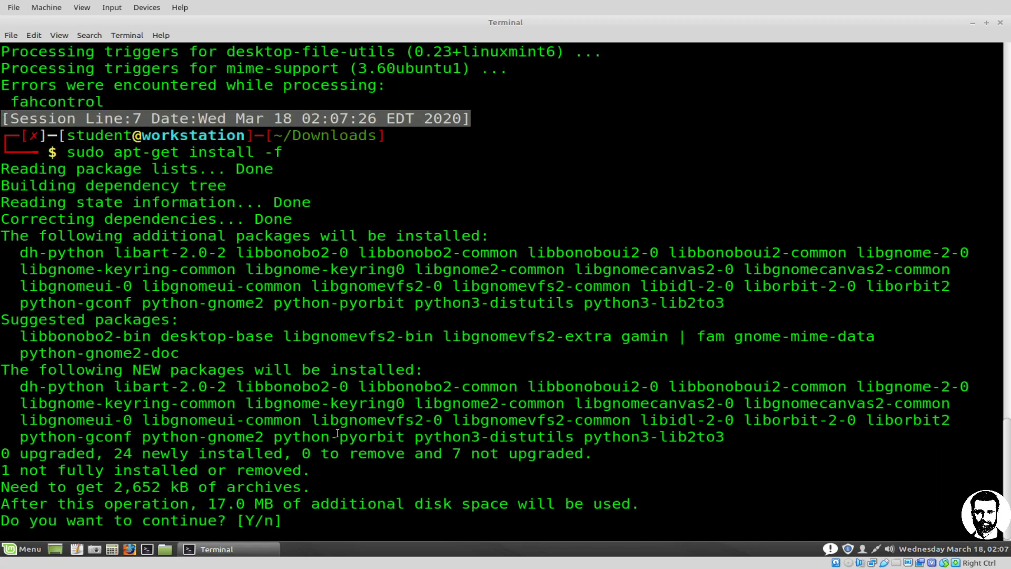
{"action": "key", "text": "Return"}
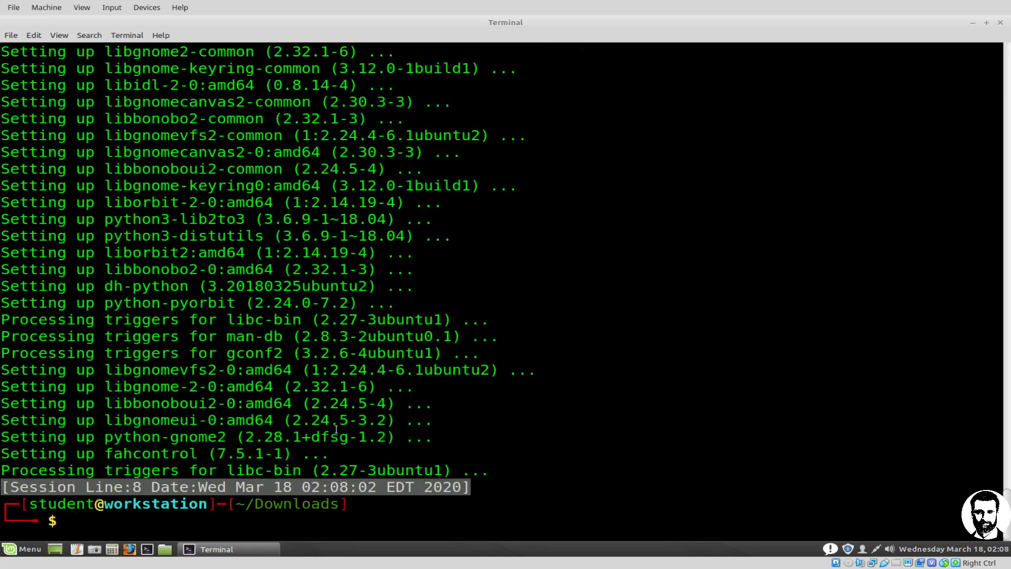
Rerun the fahcontrol dpkg install and list available FAH commands with Tab completion
{"action": "key", "text": "Up"}
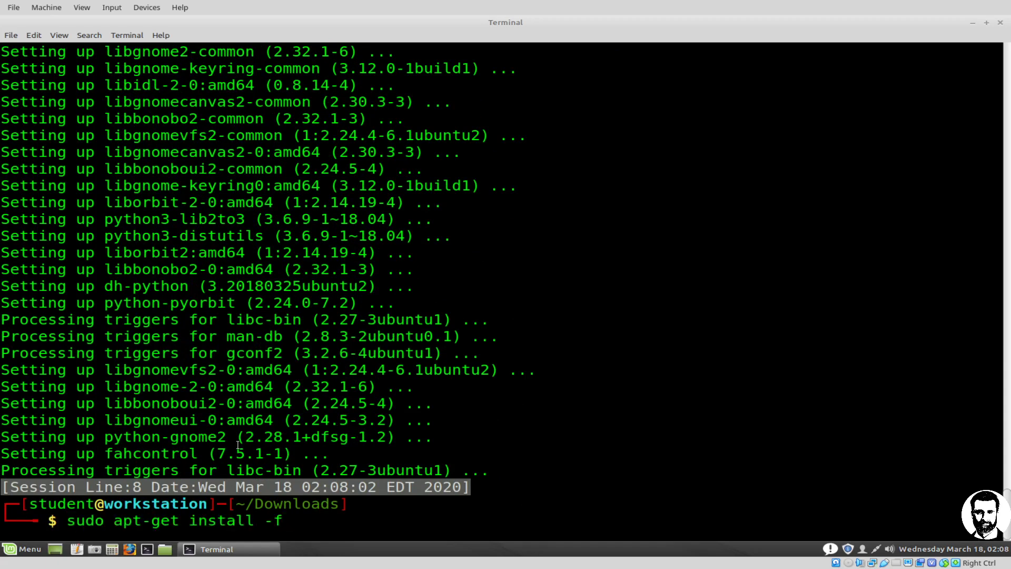
{"action": "key", "text": "Up"}
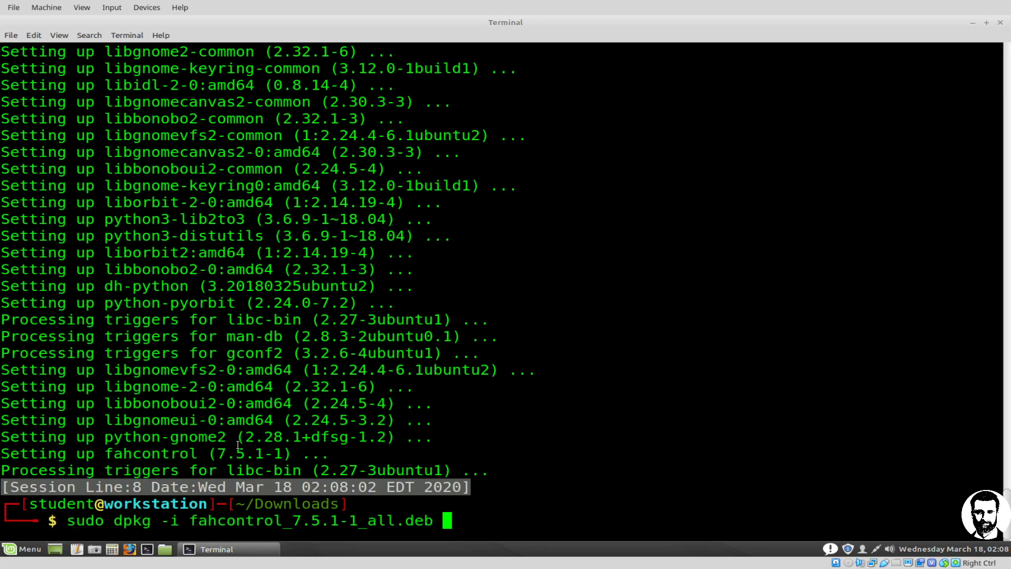
{"action": "key", "text": "Return"}
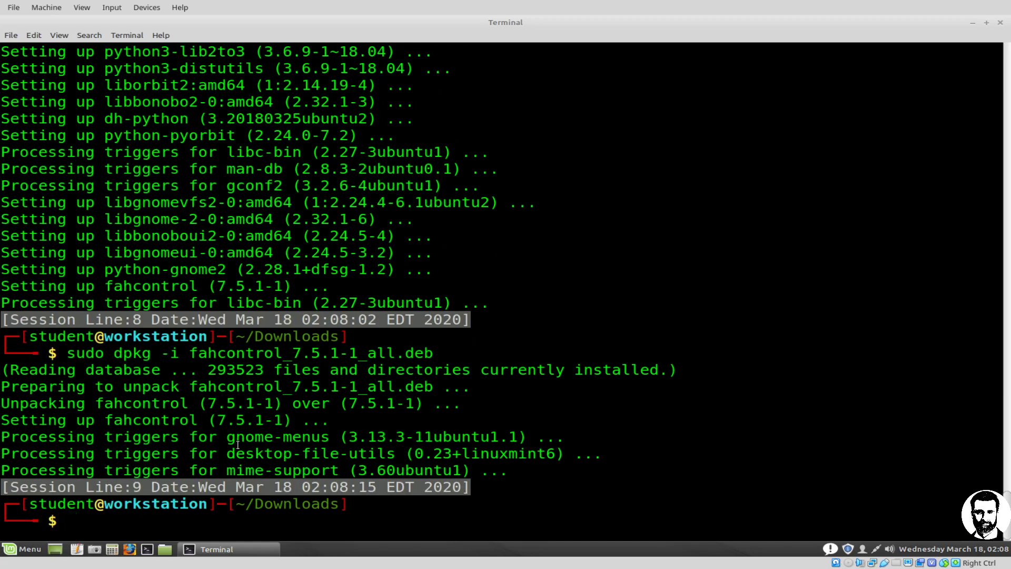
{"action": "type", "text": "FAH"}
{"action": "key", "text": "Tab"}
{"action": "key", "text": "Tab"}
{"action": "key", "text": "Tab"}
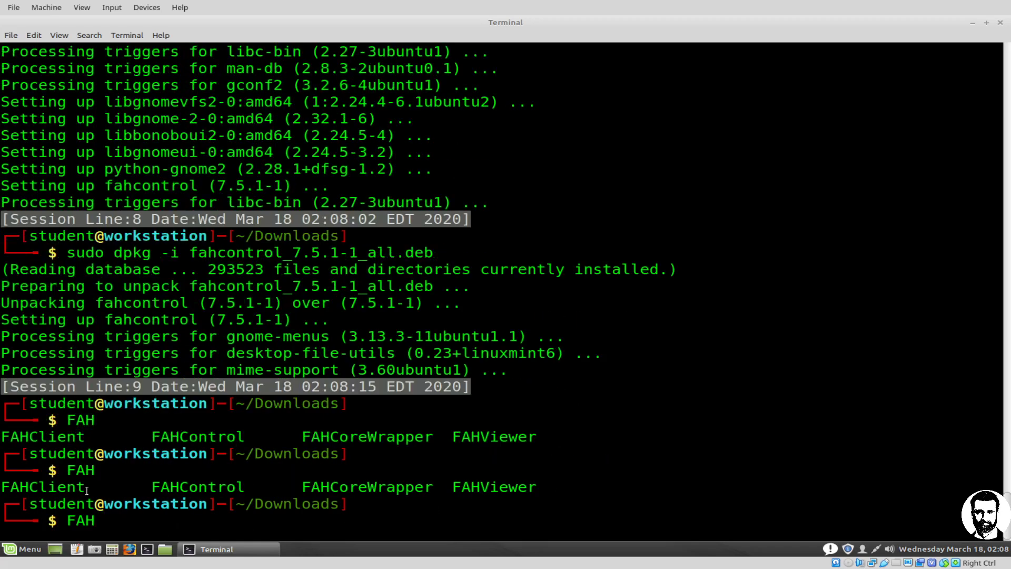
{"action": "left_click", "coordinate": [28, 551]}
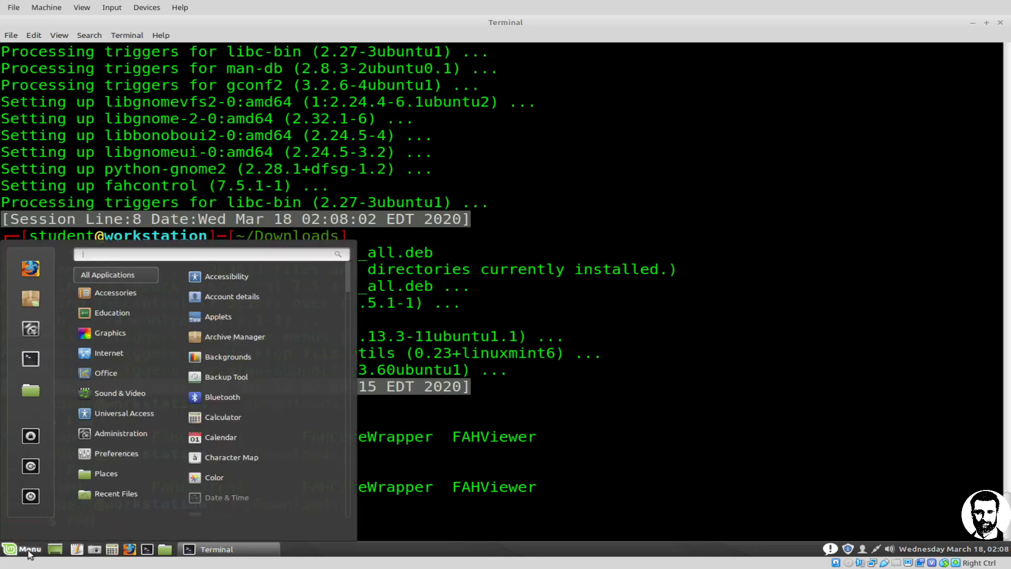
{"action": "type", "text": "fah"}
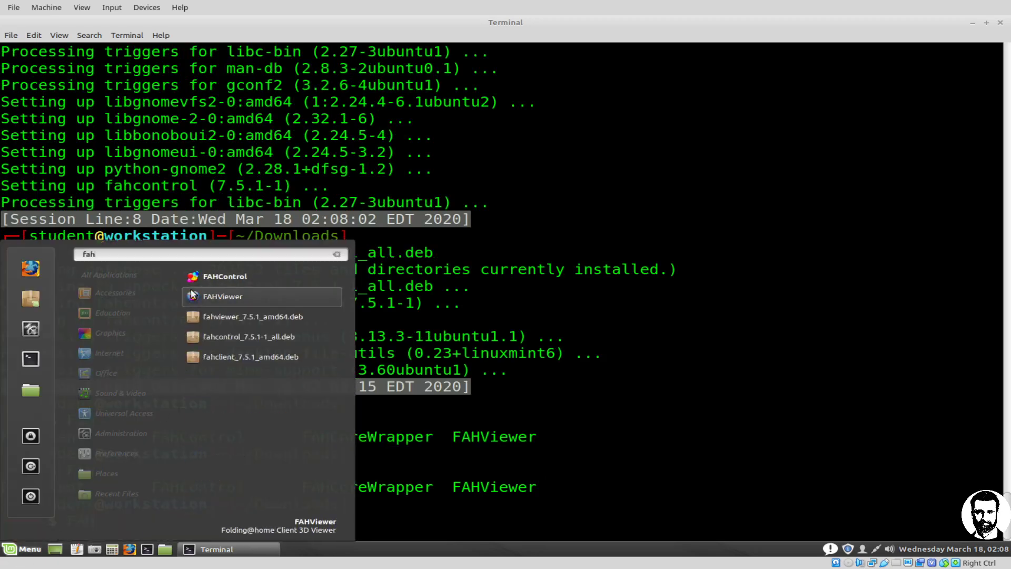
{"action": "left_click", "coordinate": [225, 276]}
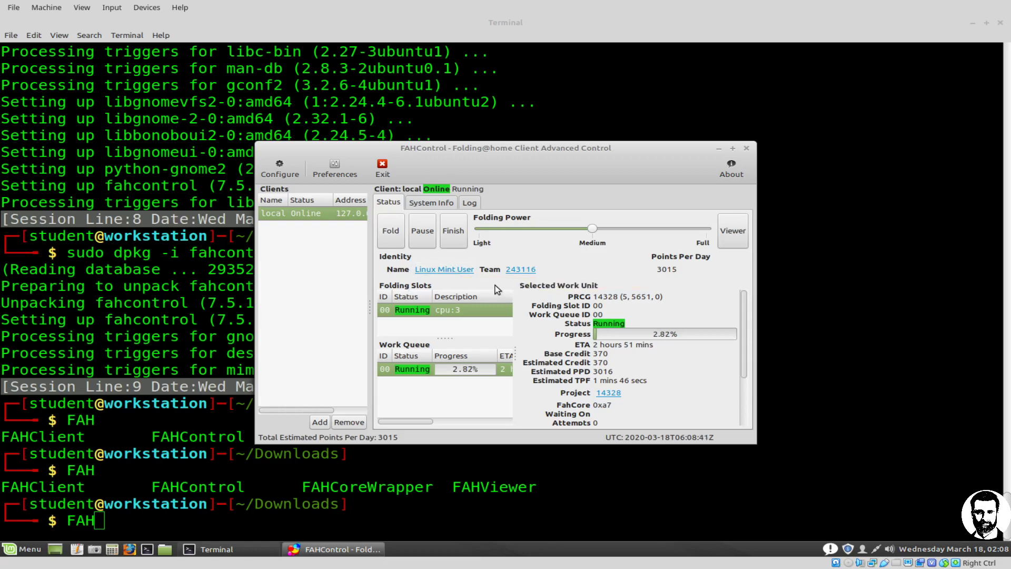
{"action": "left_click", "coordinate": [446, 204]}
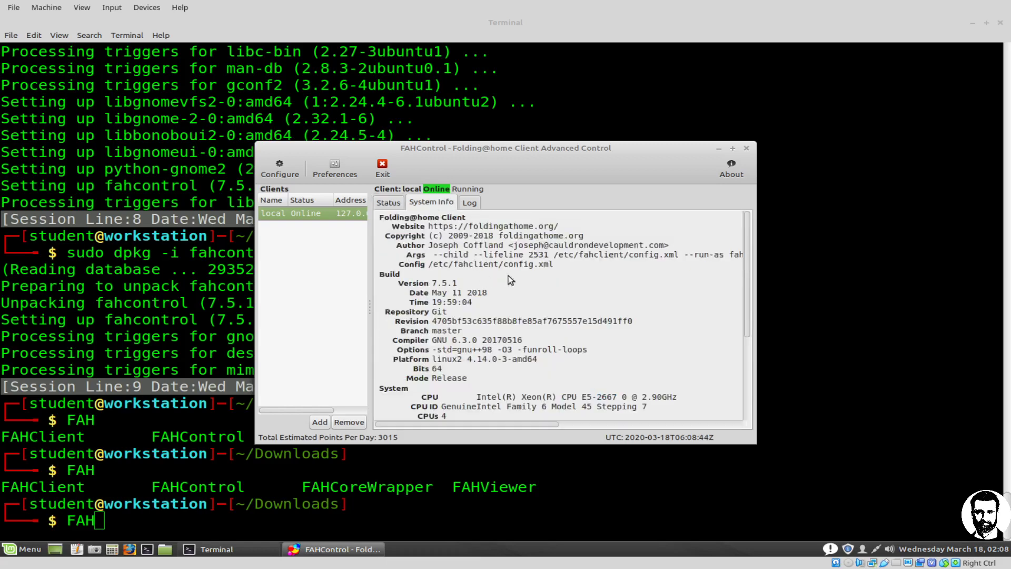
{"action": "left_click", "coordinate": [397, 205]}
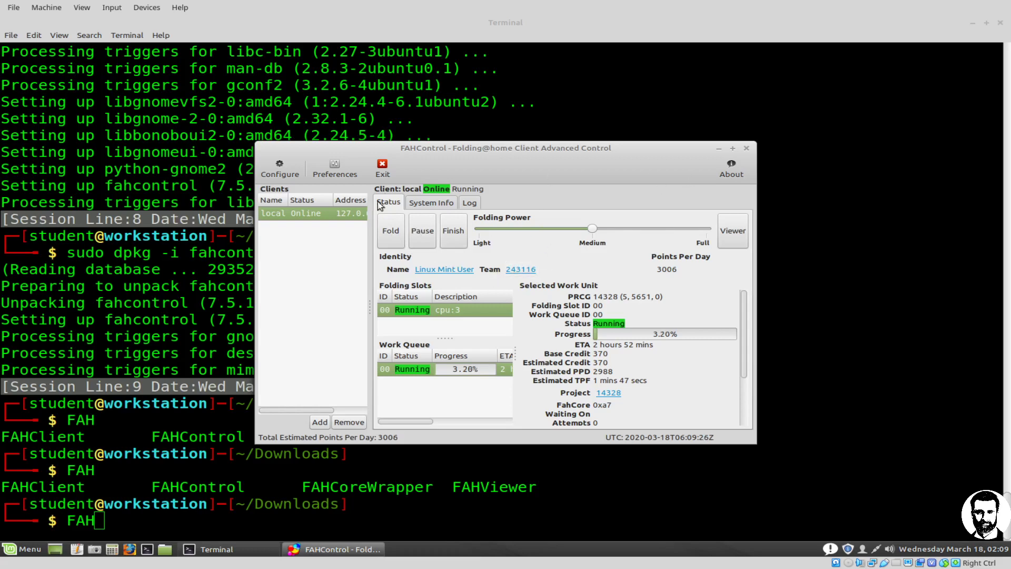
{"action": "left_click", "coordinate": [279, 168]}
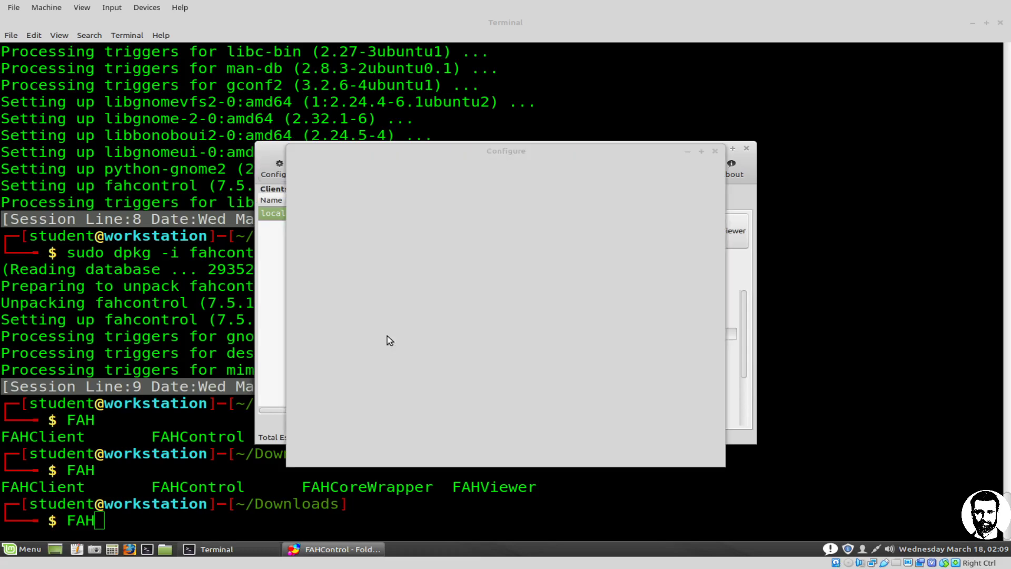
{"action": "left_click", "coordinate": [393, 182]}
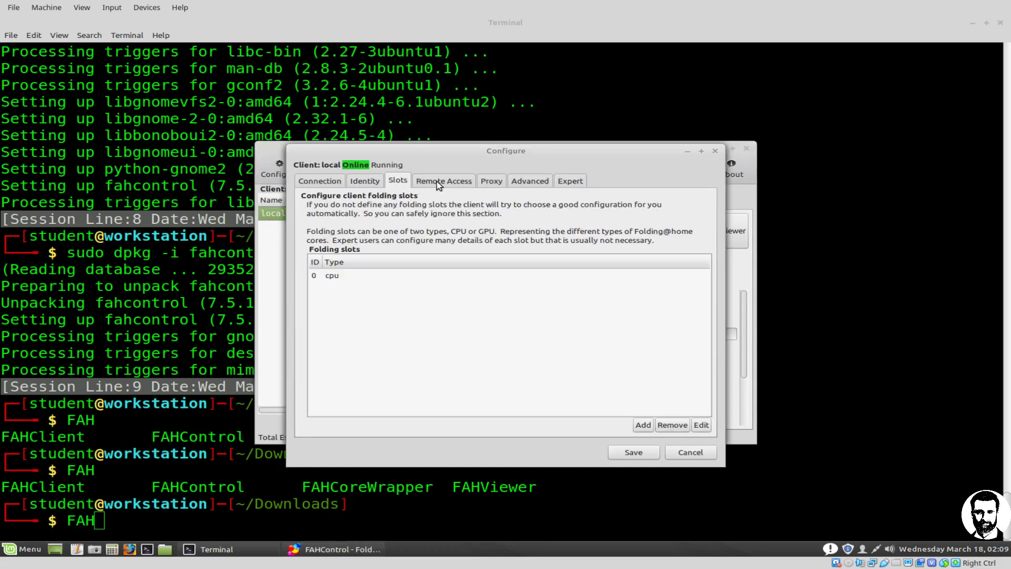
{"action": "left_click", "coordinate": [440, 181]}
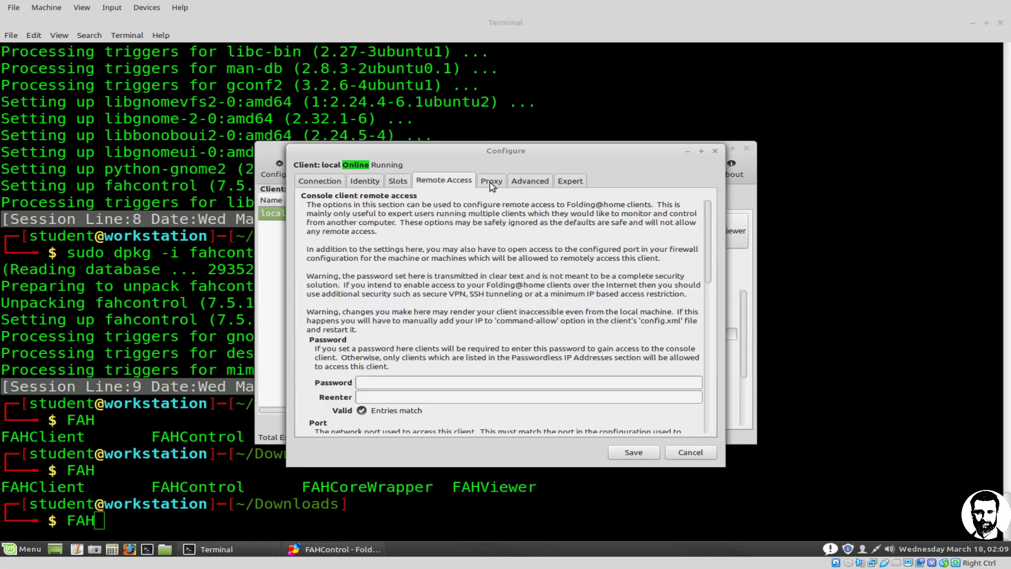
{"action": "left_click", "coordinate": [684, 453]}
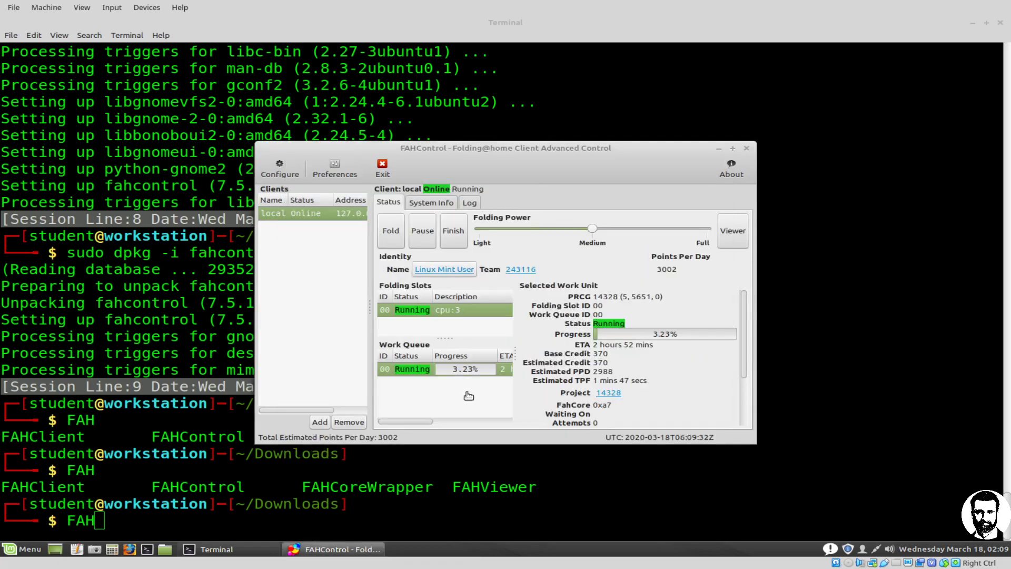
{"action": "left_click", "coordinate": [382, 167]}
Change into /etc/fahclient and list its files
{"action": "type", "text": "~~"}
{"action": "key", "text": "BackSpace"}
{"action": "key", "text": "BackSpace"}
{"action": "key", "text": "BackSpace"}
{"action": "key", "text": "BackSpace"}
{"action": "key", "text": "BackSpace"}
{"action": "type", "text": "cd /e"}
{"action": "key", "text": "Tab"}
{"action": "type", "text": "fa"}
{"action": "key", "text": "Tab"}
{"action": "key", "text": "Return"}
{"action": "type", "text": "ll"}
{"action": "key", "text": "Return"}
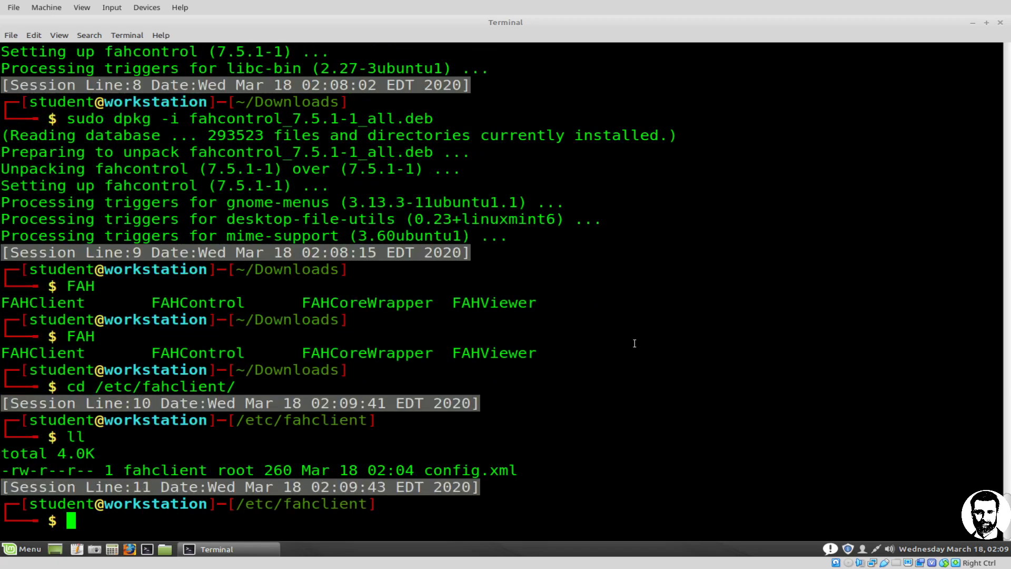
Print config.xml with cat and select the printed output
{"action": "type", "text": "cat c"}
{"action": "key", "text": "Tab"}
{"action": "key", "text": "Return"}
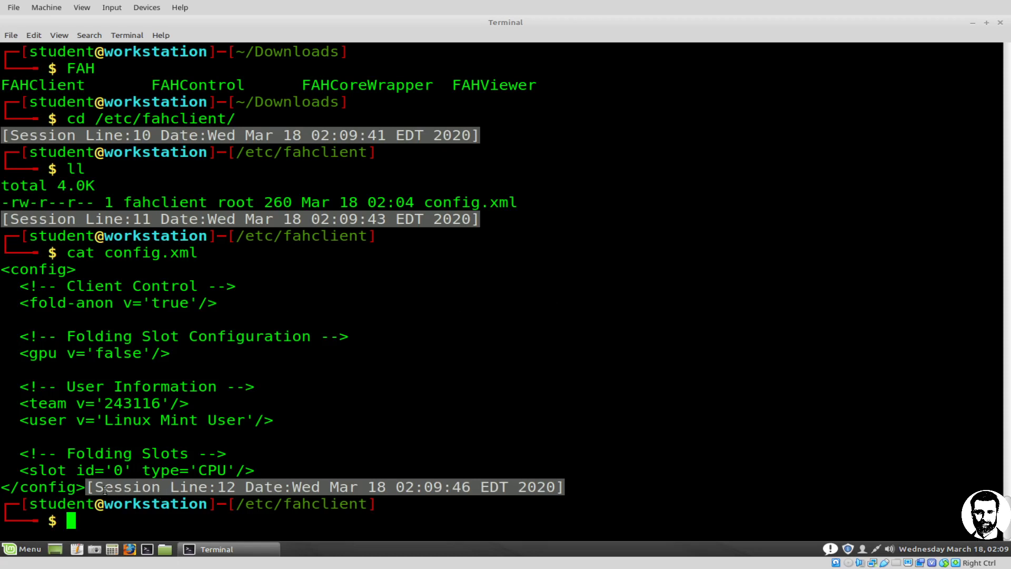
{"action": "left_click_drag", "start_coordinate": [84, 485], "coordinate": [3, 253]}
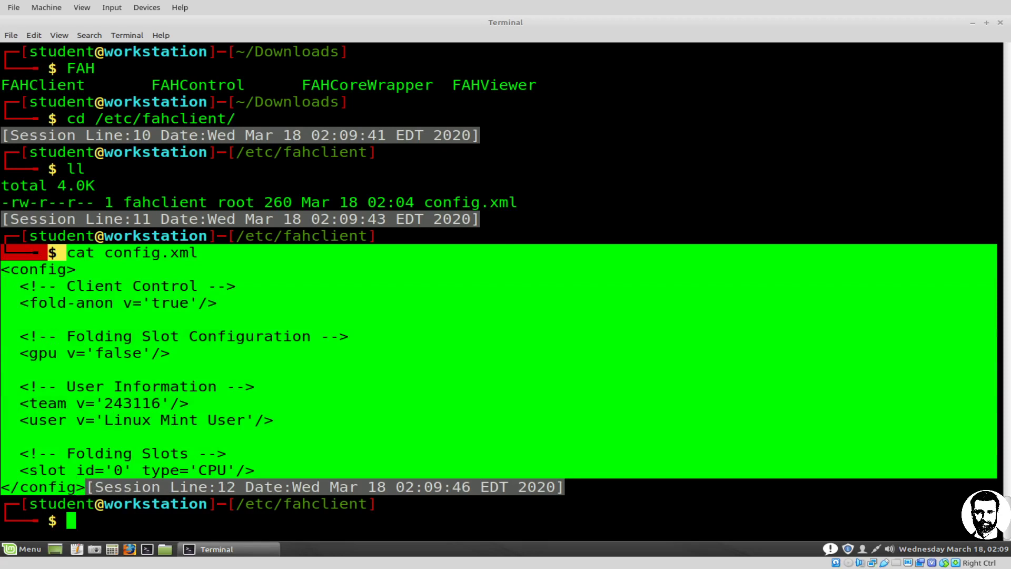
{"action": "left_click", "coordinate": [147, 288]}
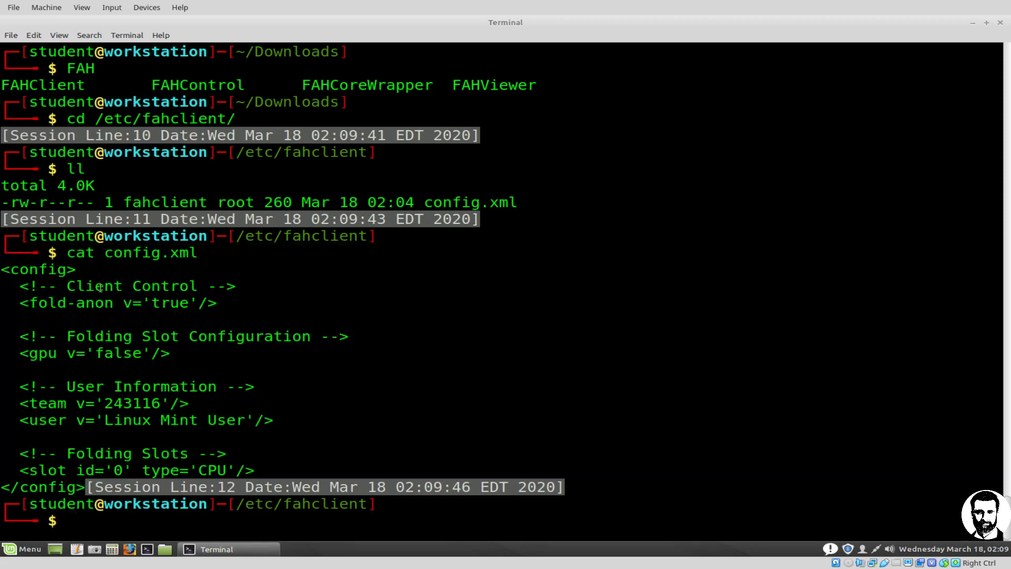